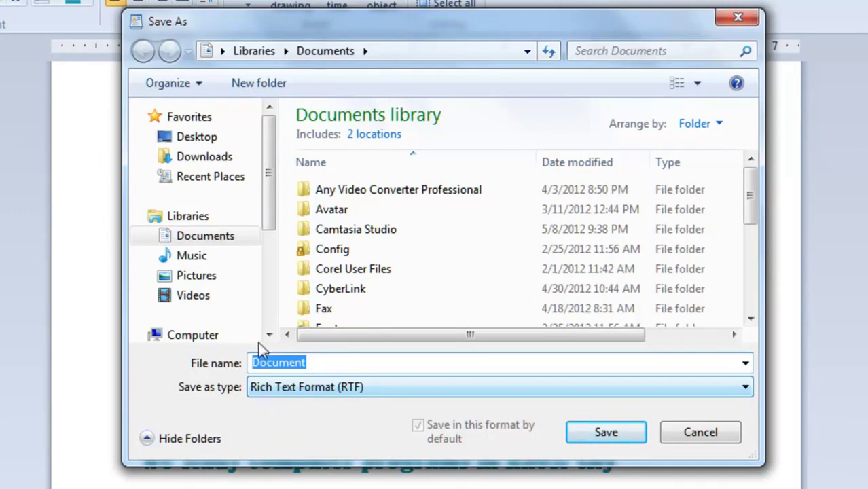
Save the document to the Desktop under the file name کمال.
click(207, 143)
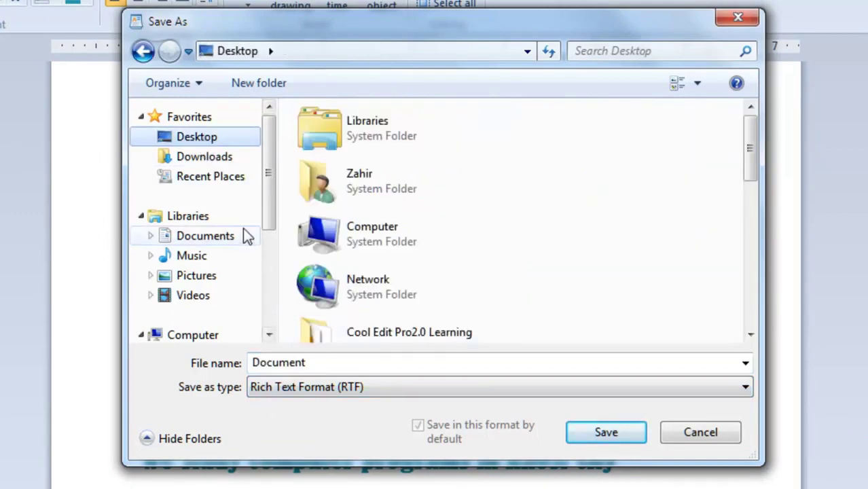
click(223, 246)
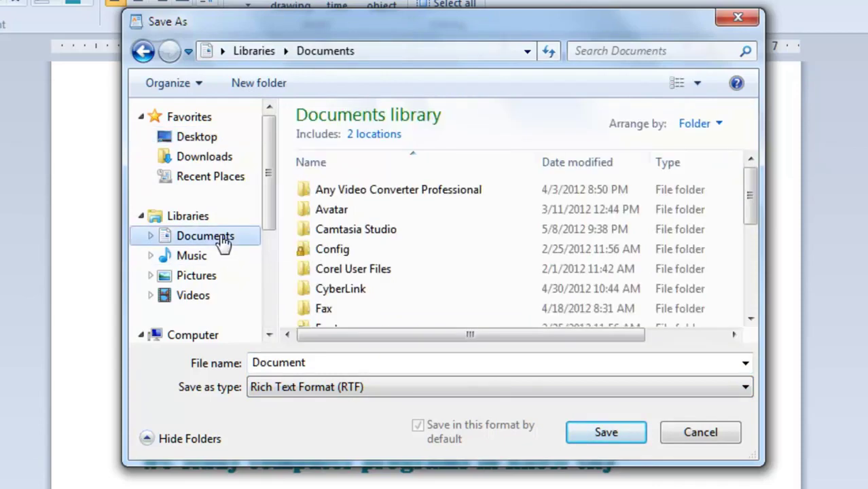
click(208, 143)
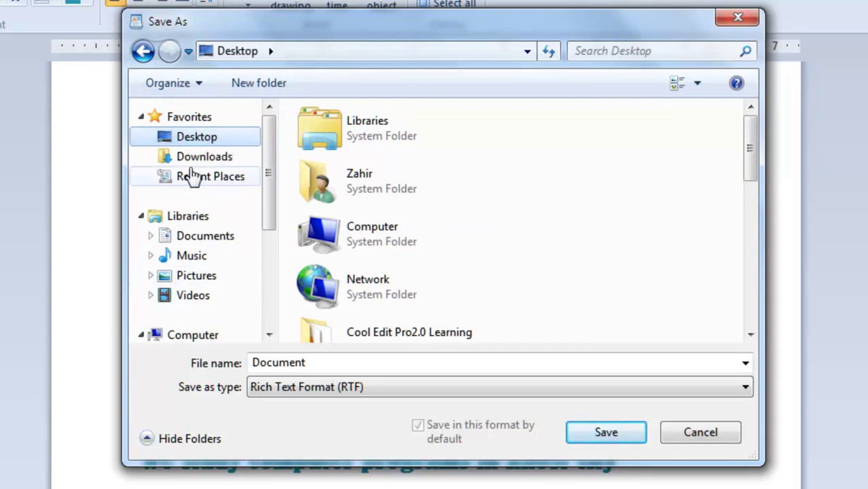
double_click(300, 366)
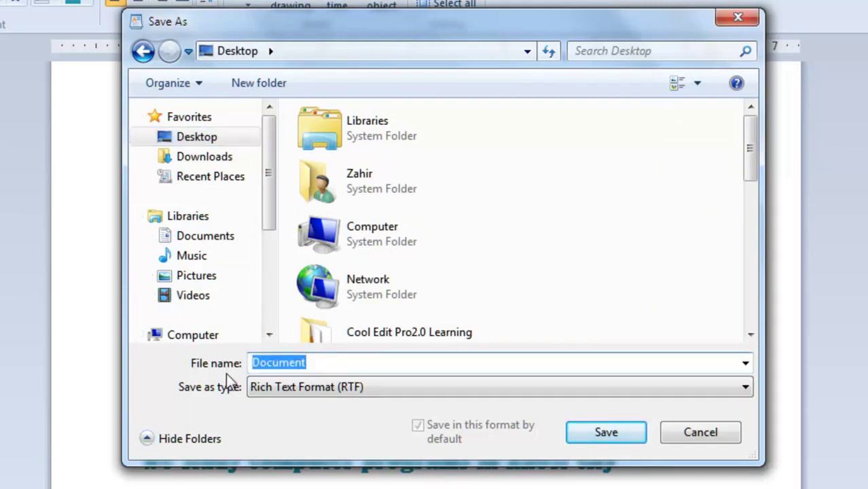
key(BackSpace)
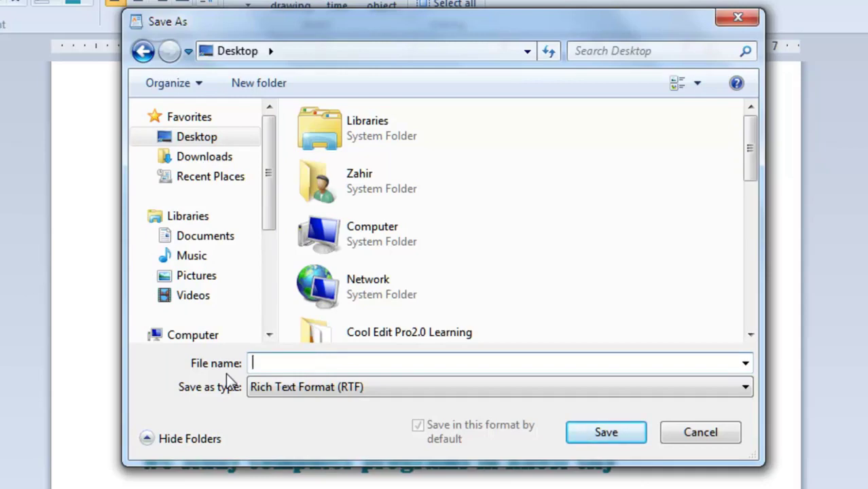
text(عل)
key(BackSpace)
key(BackSpace)
text(كمال)
click(606, 433)
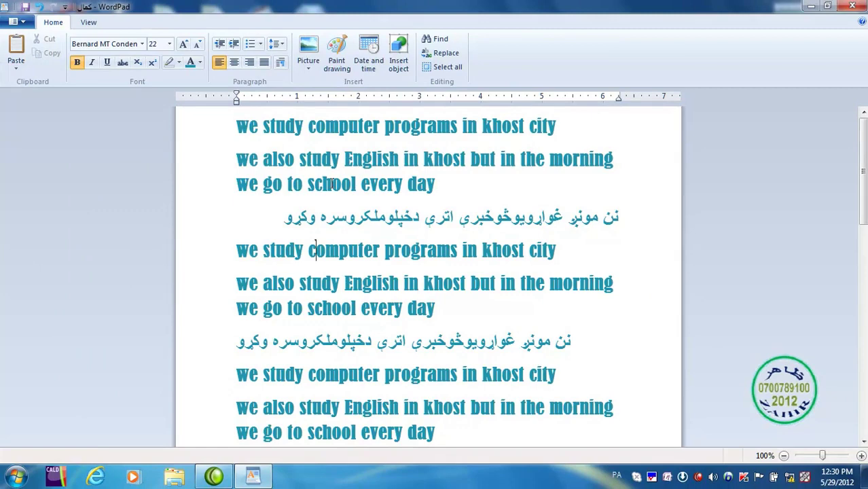
Create a new blank document.
click(25, 25)
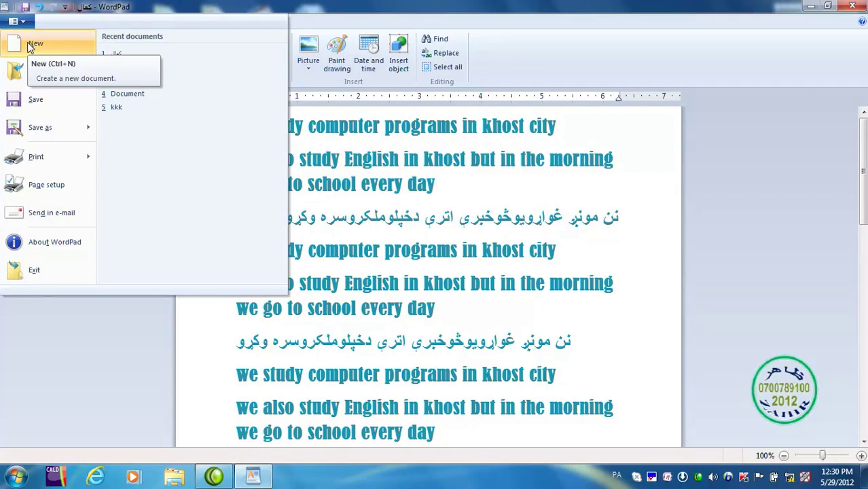
click(29, 46)
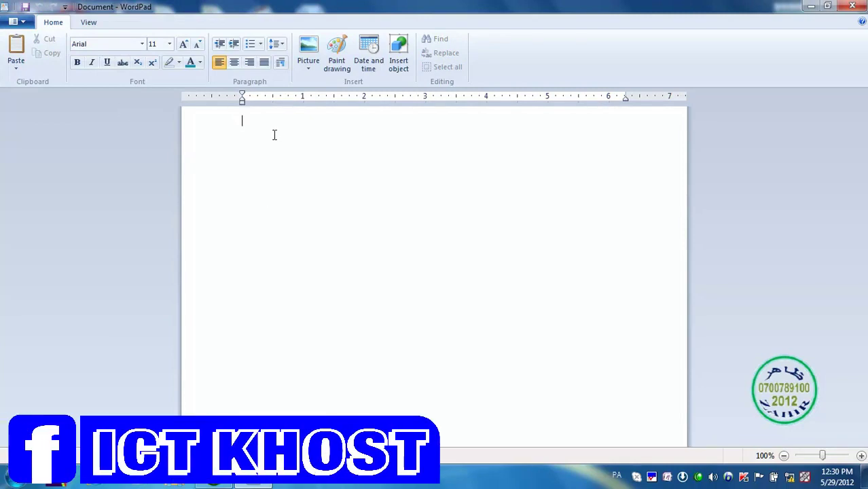
click(16, 22)
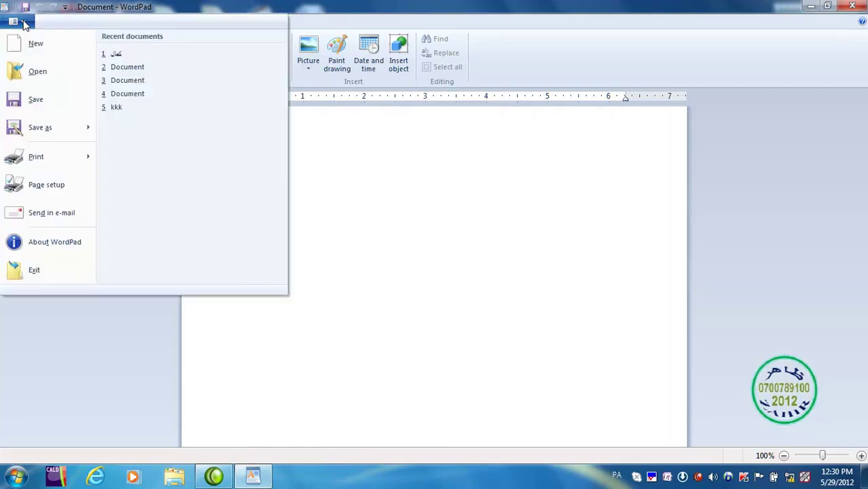
click(32, 74)
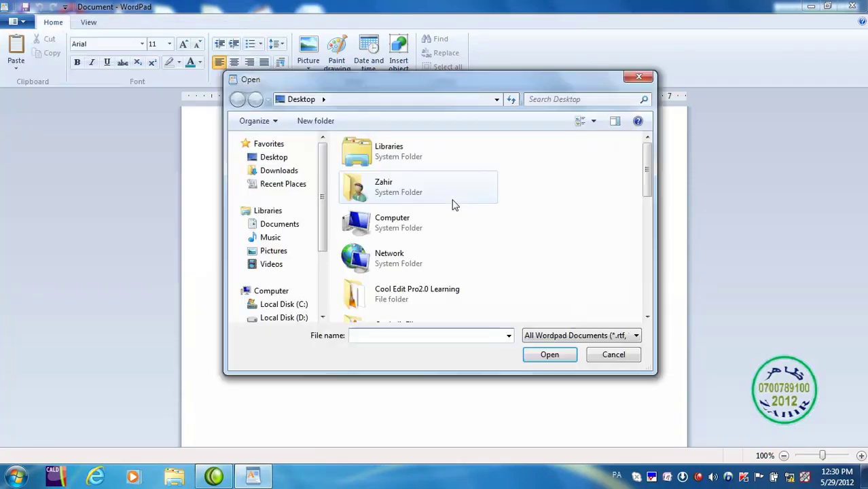
click(613, 357)
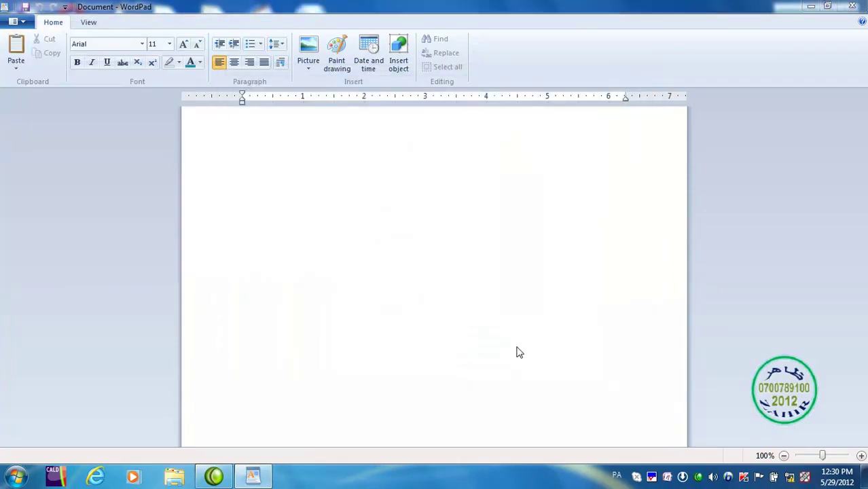
key(ctrl+o)
key(Escape)
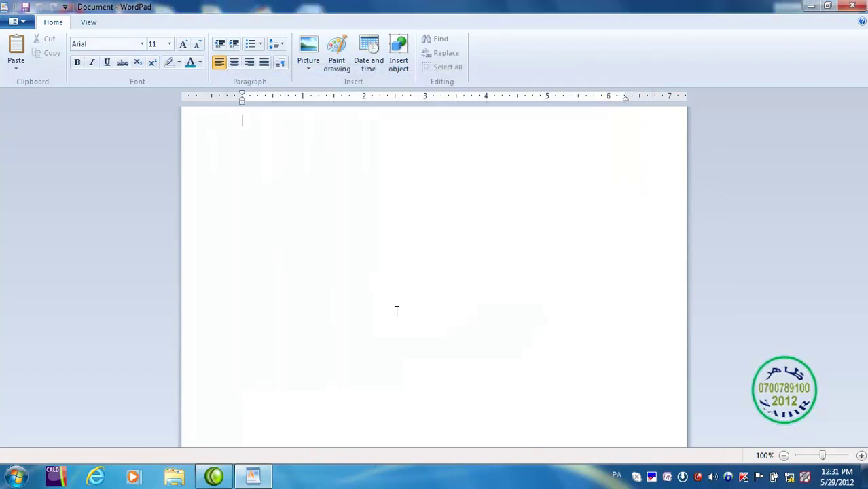
click(22, 22)
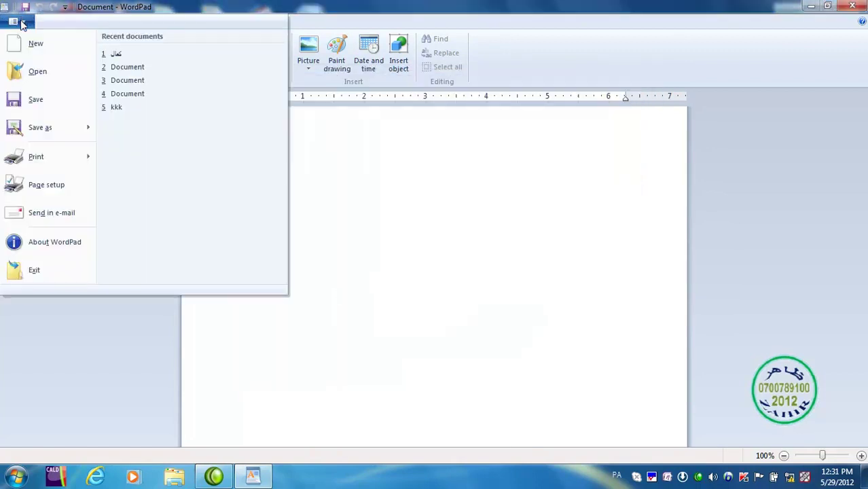
click(358, 156)
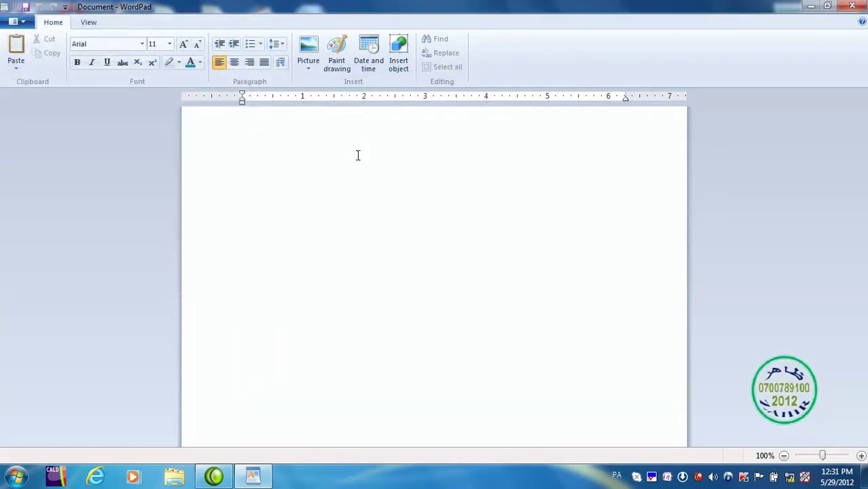
Delete the stray characters from the blank page and switch the keyboard input language to English.
key(alt)
key(alt)
click(245, 121)
key(alt+shift)
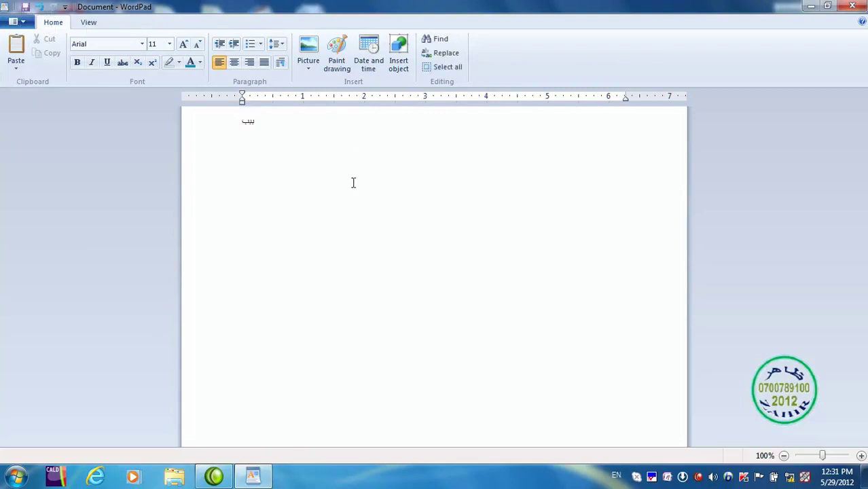
key(BackSpace)
key(BackSpace)
key(alt+shift)
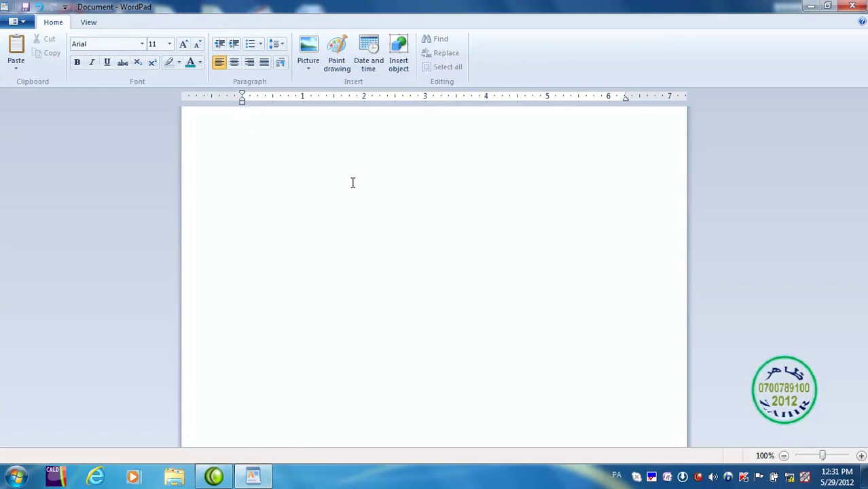
key(alt+shift)
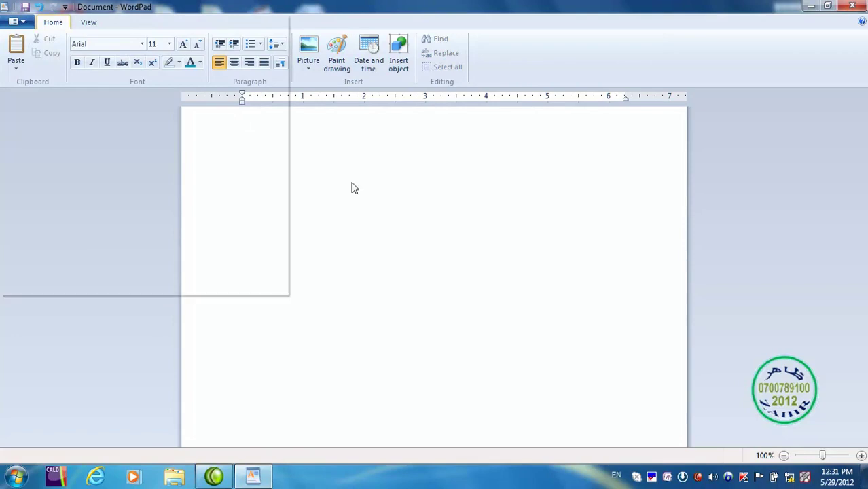
key(alt+f)
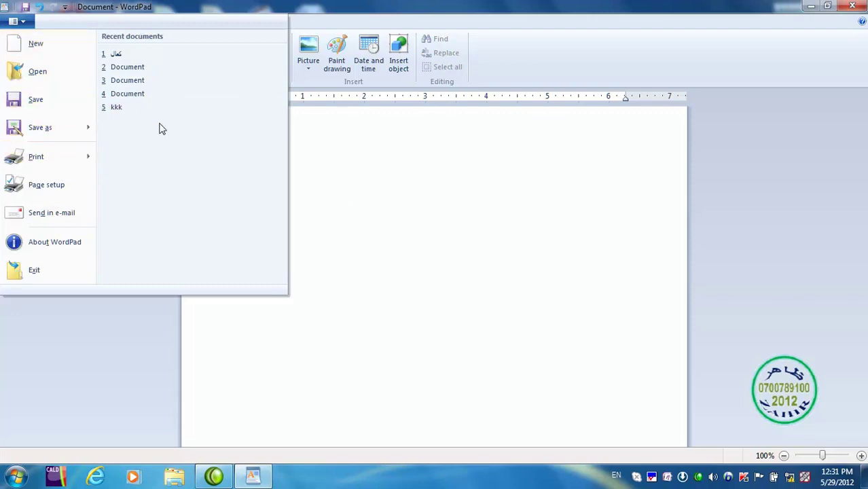
key(o)
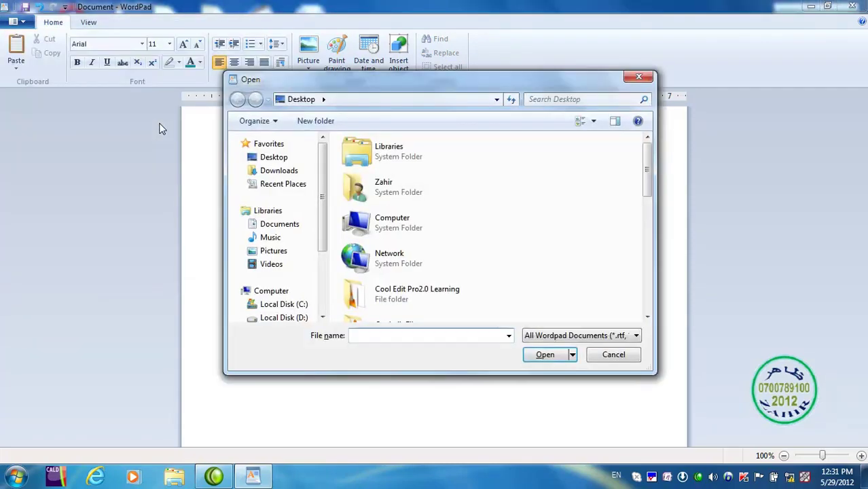
click(621, 357)
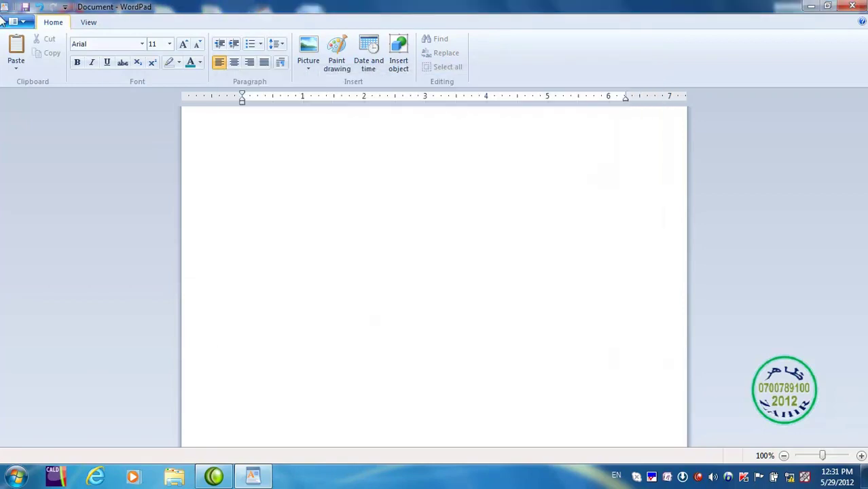
Open the file کمال.rtf from the Desktop by entering its name, without saving the changes to the blank document.
click(24, 23)
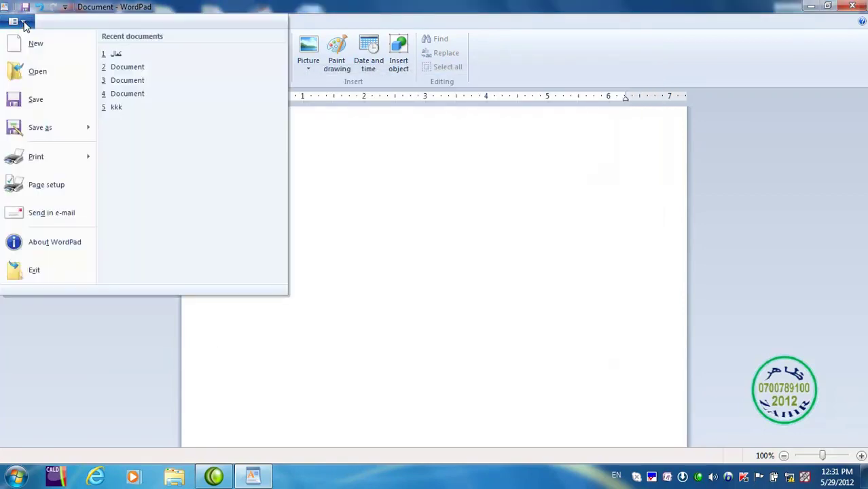
click(36, 73)
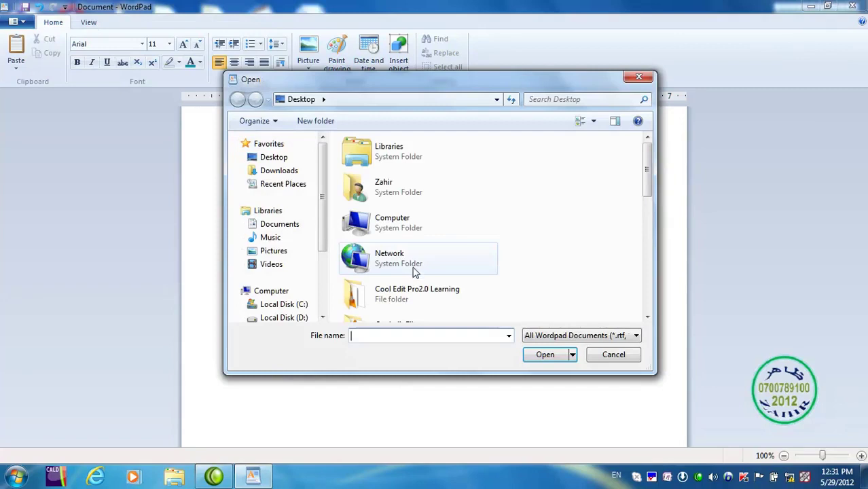
click(279, 162)
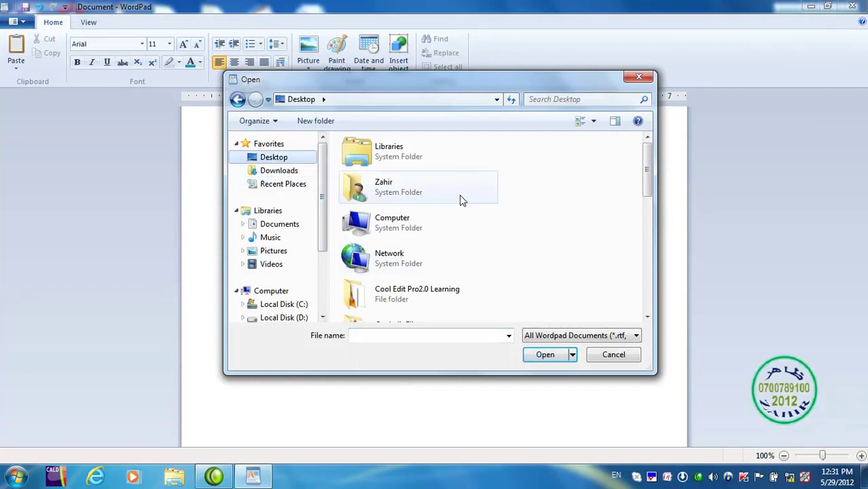
scroll(646, 190, down, 1)
drag(647, 189, 634, 172)
click(398, 335)
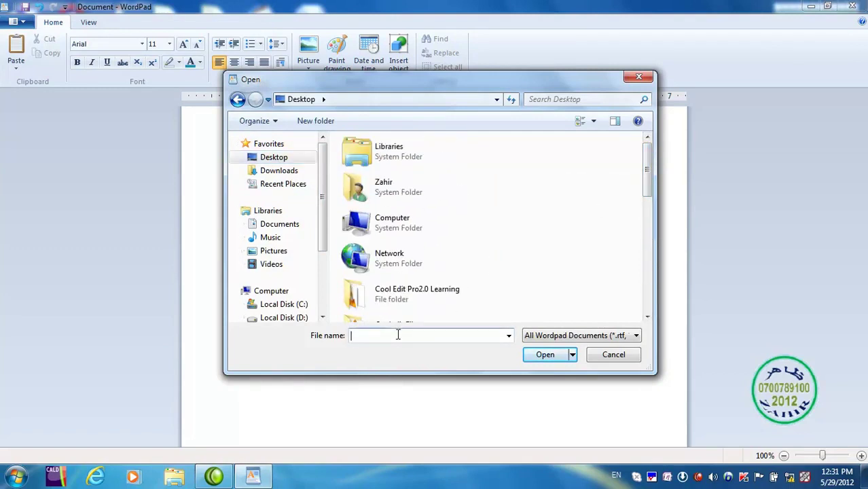
key(alt+shift)
text(كمال)
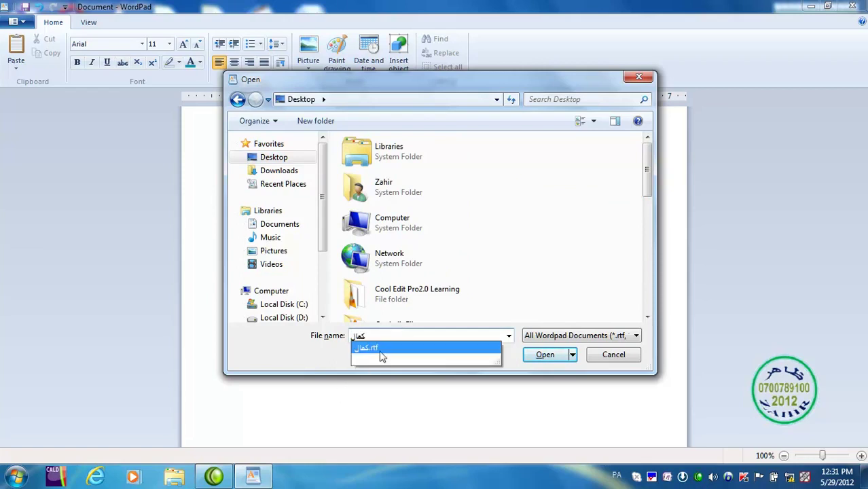
click(558, 362)
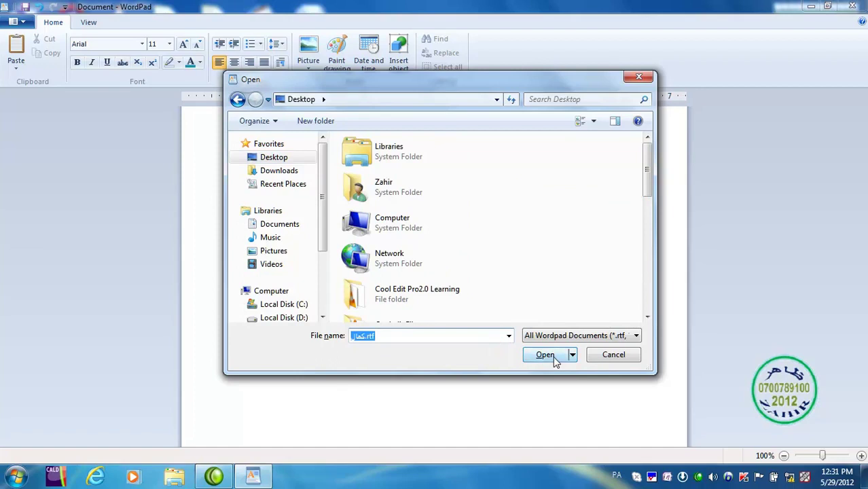
click(572, 354)
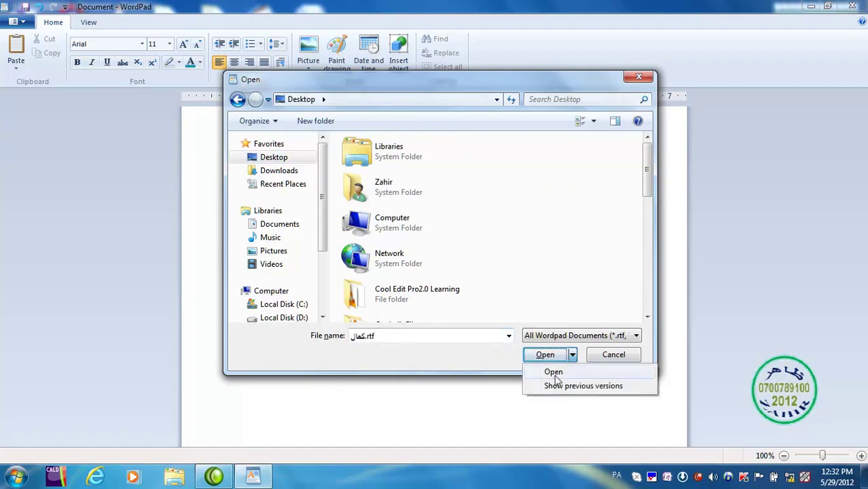
click(552, 372)
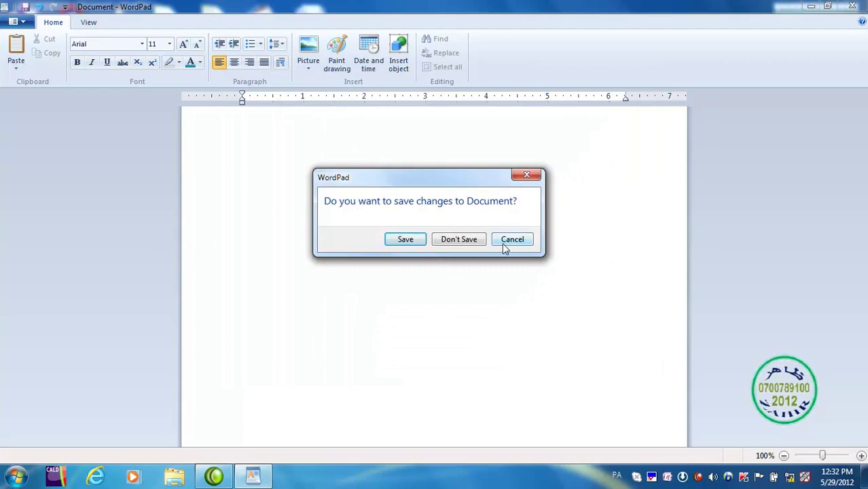
click(449, 240)
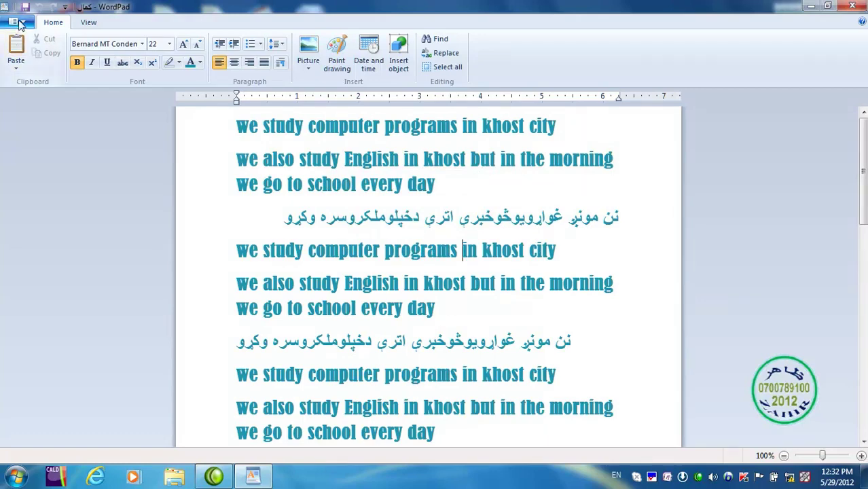
Open the کمال Rich Text file again by selecting it in the Desktop's file list.
click(23, 22)
click(34, 72)
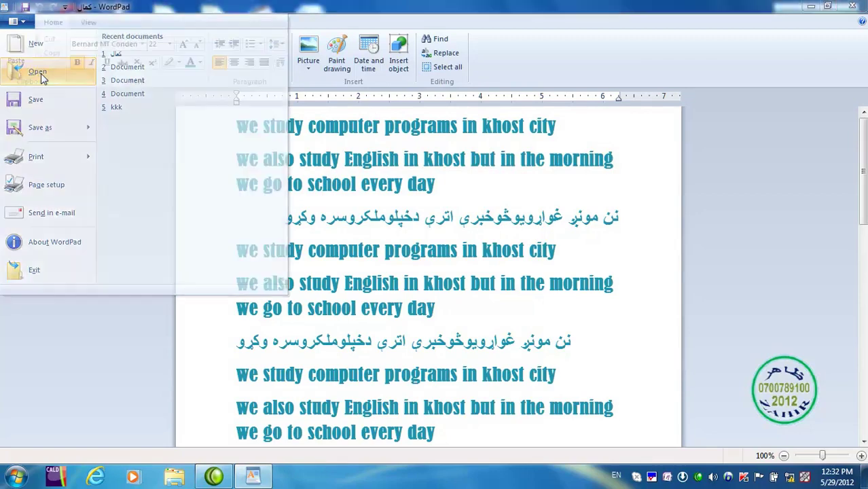
drag(644, 173, 648, 293)
click(410, 314)
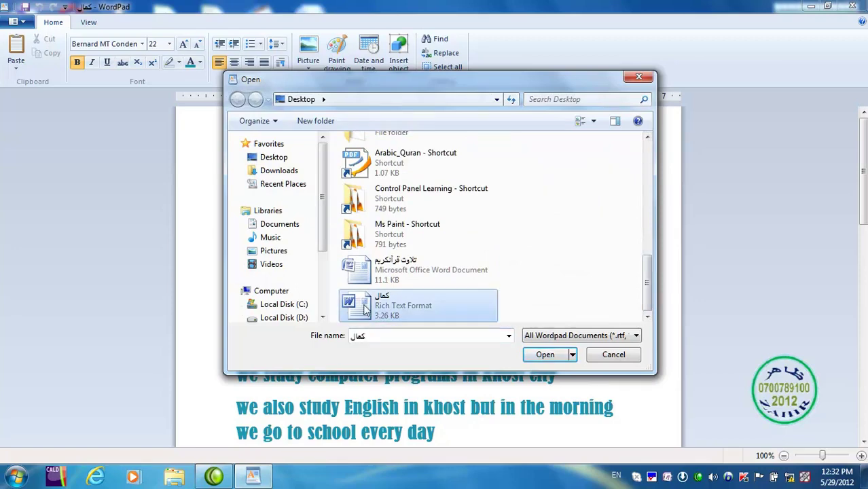
click(545, 355)
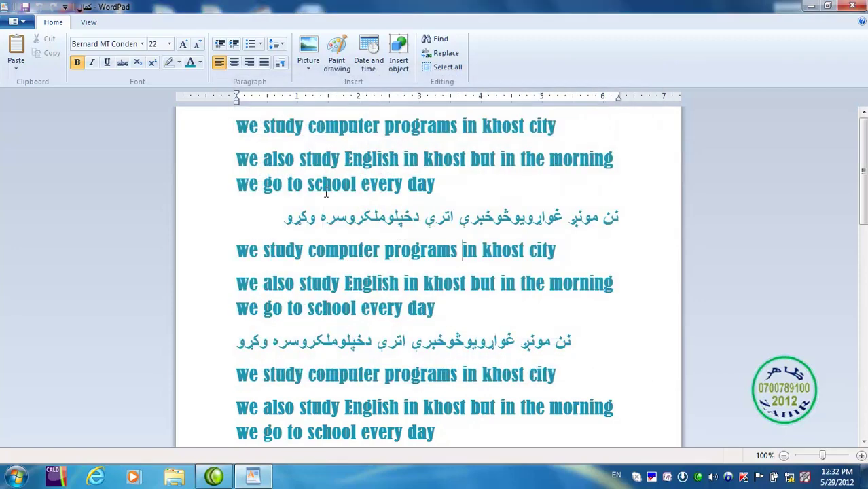
Look at the file formats offered for saving a copy of the document, then close the list.
click(22, 23)
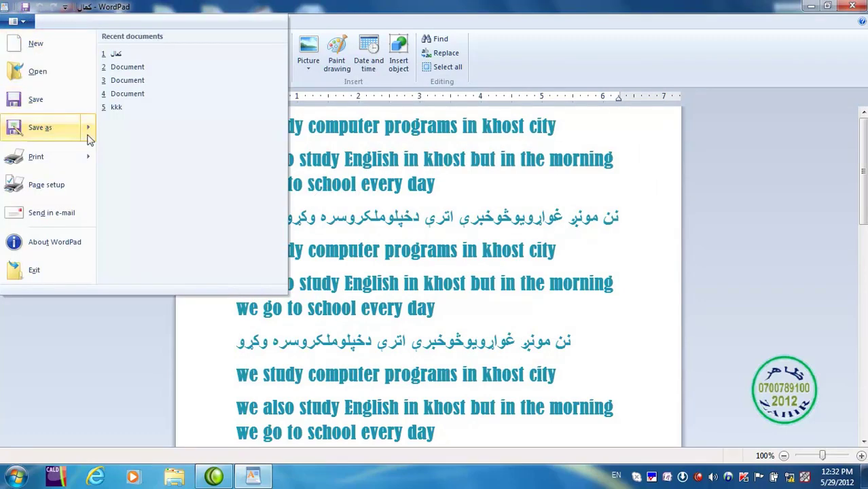
mouse_move(88, 136)
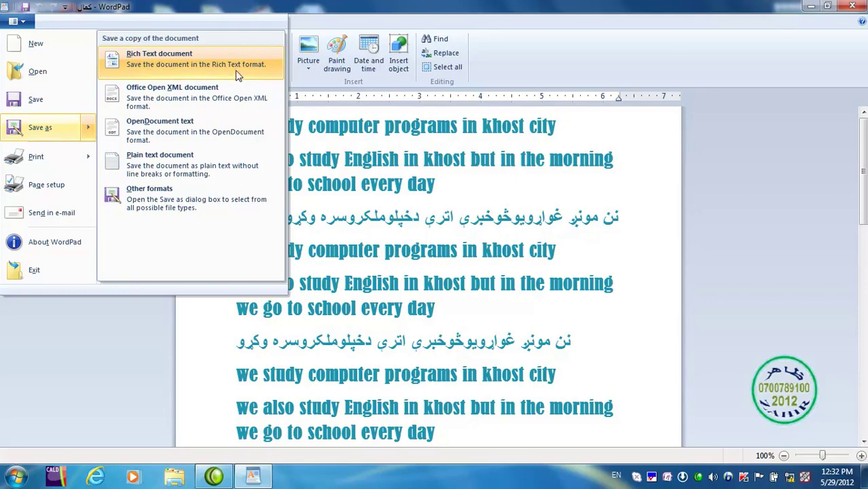
click(409, 243)
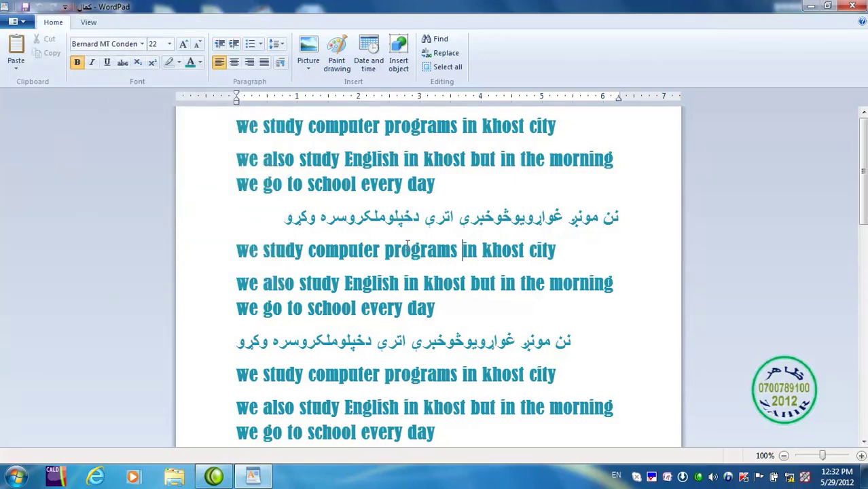
Save a copy of the document to the Desktop as an Office Open XML document named کمال.
click(26, 23)
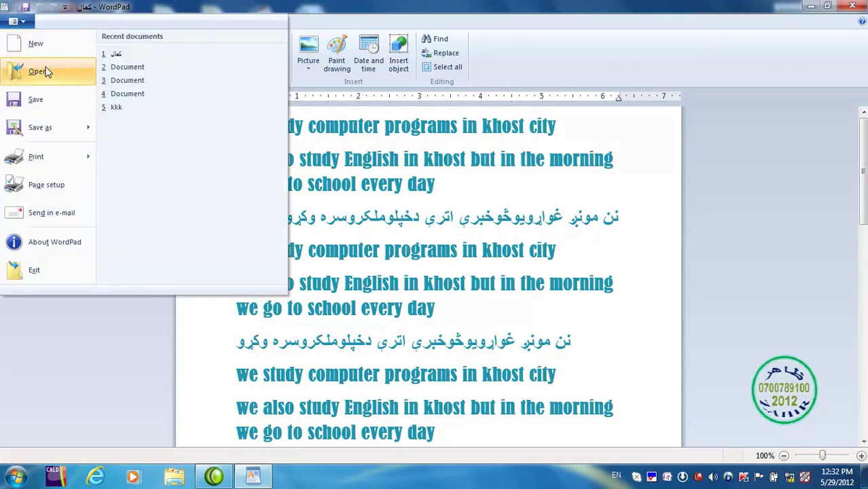
mouse_move(81, 127)
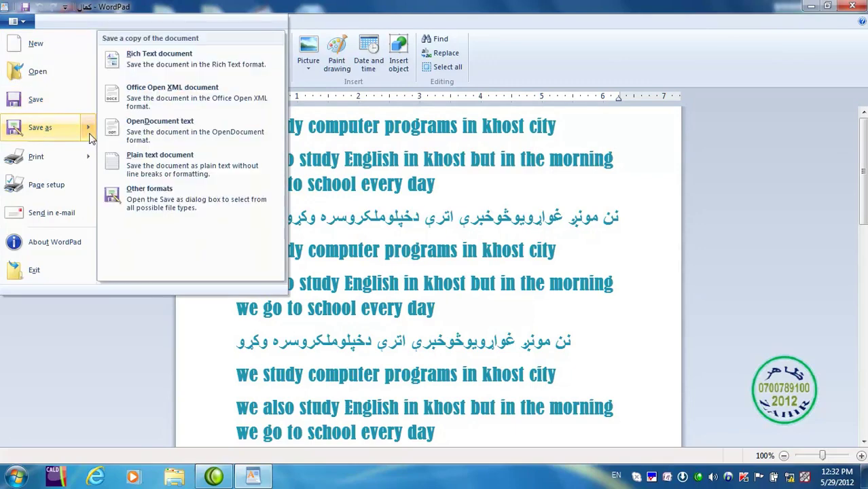
click(145, 97)
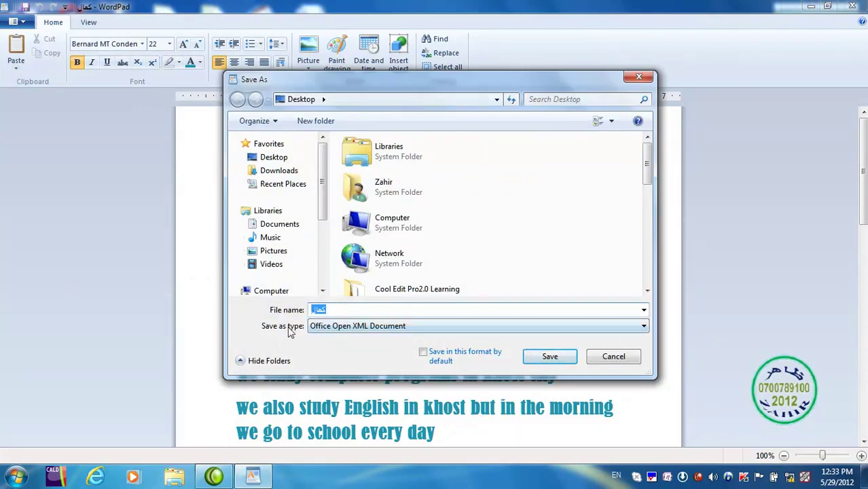
click(550, 356)
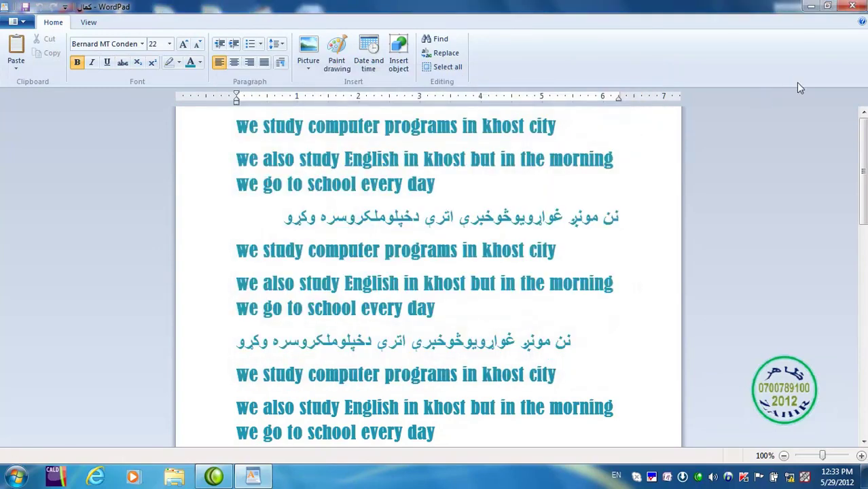
Open the Office Open XML copy from the Desktop in Microsoft Word, close it and return to WordPad.
click(813, 10)
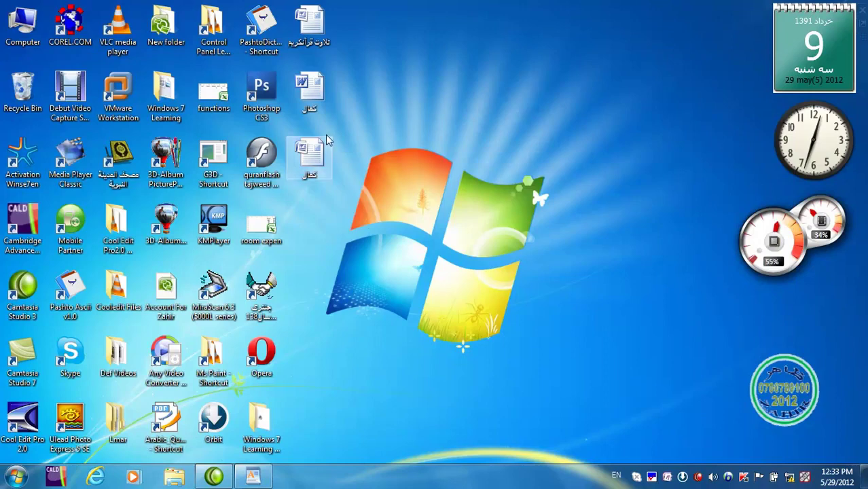
click(317, 93)
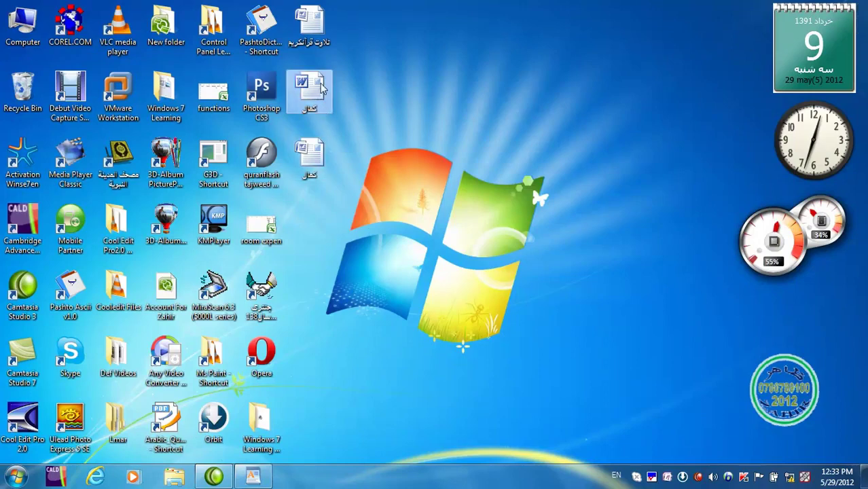
click(323, 162)
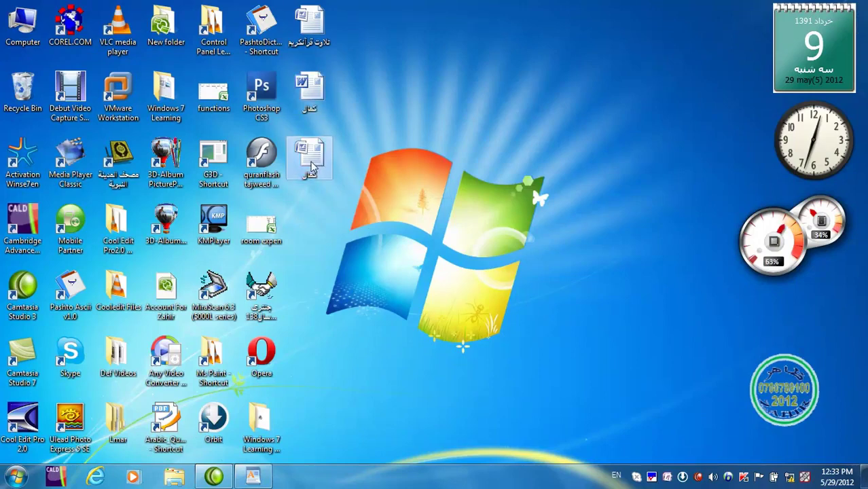
right_click(311, 163)
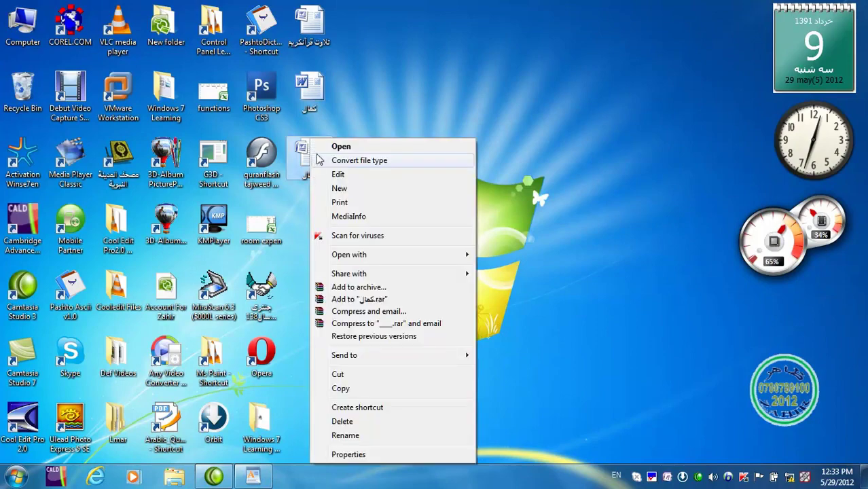
click(339, 146)
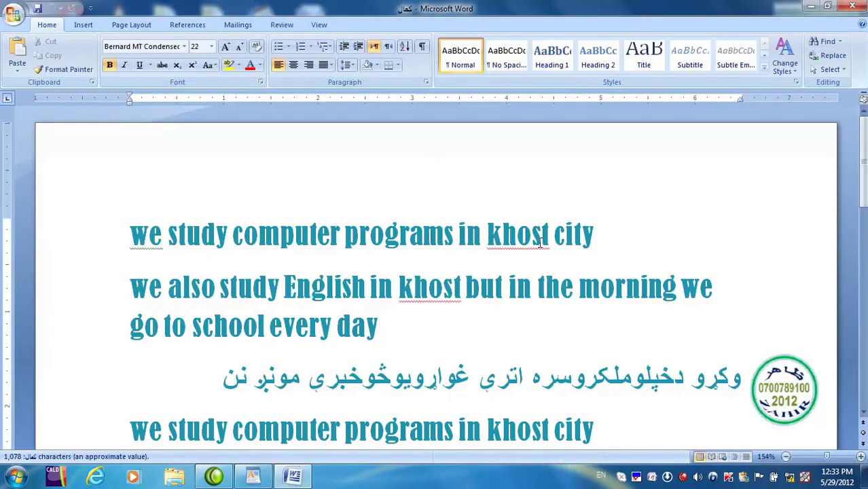
click(853, 6)
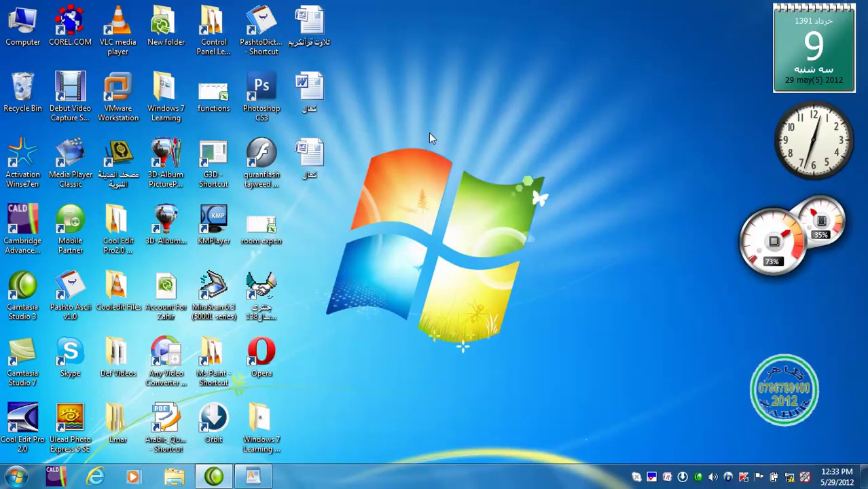
click(253, 476)
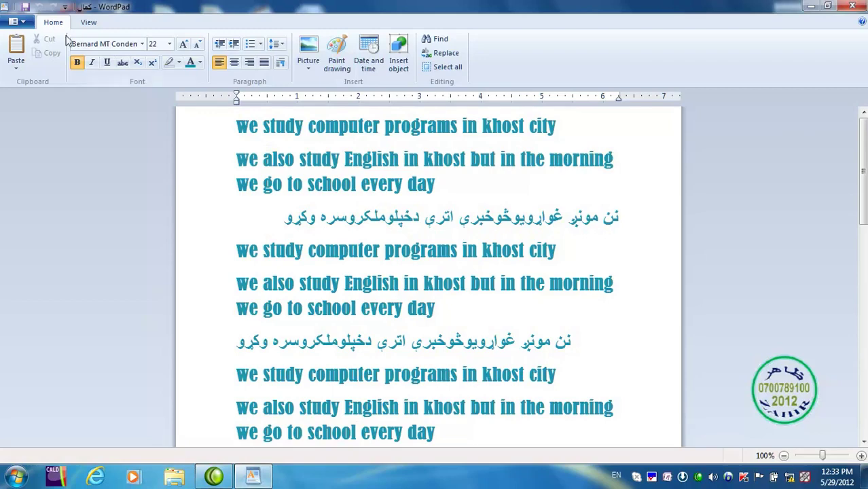
click(22, 23)
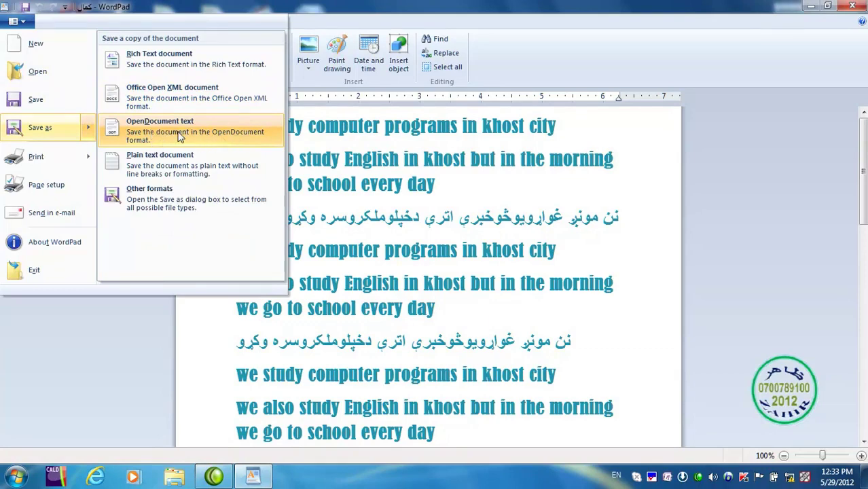
click(180, 137)
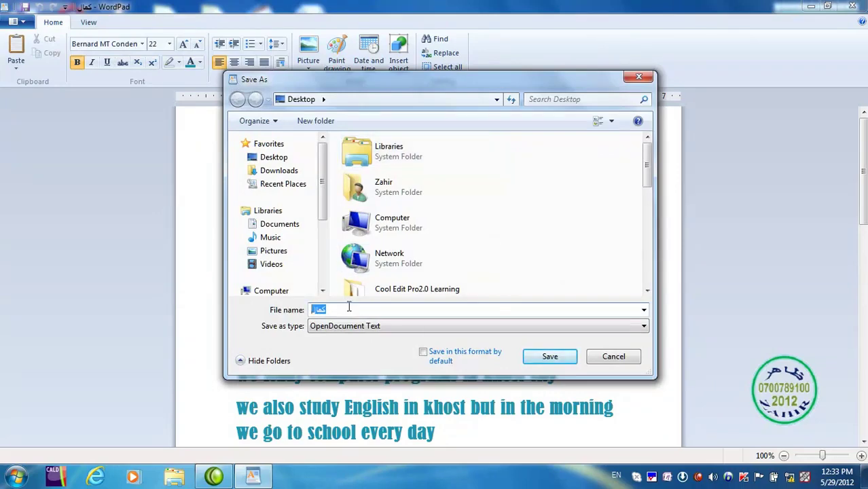
click(612, 356)
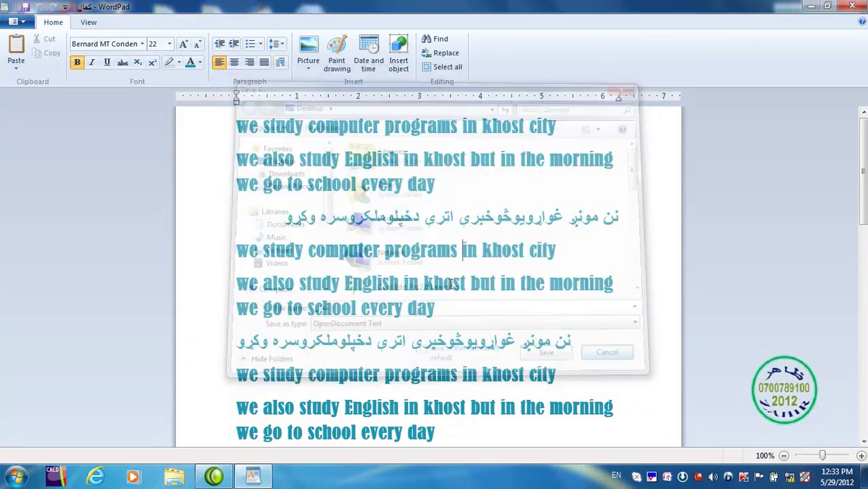
Save a copy of the document to the Desktop as a plain text document named کمال, accepting the removal of all formatting.
click(22, 23)
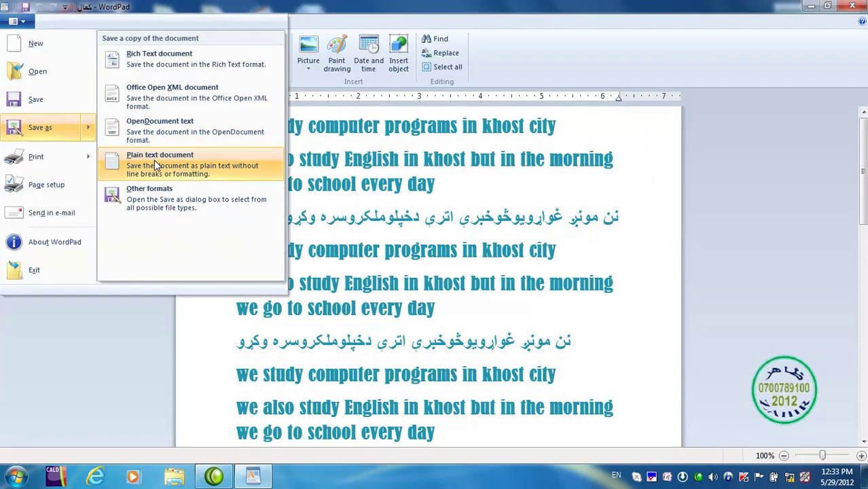
click(157, 165)
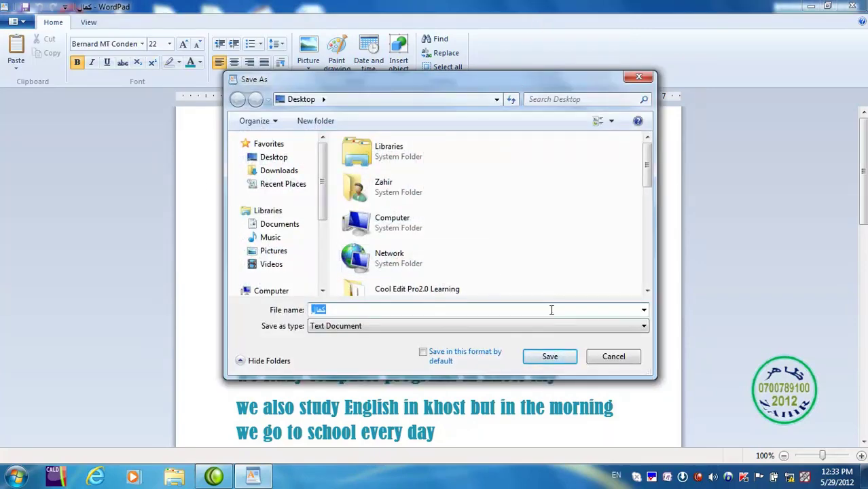
click(550, 360)
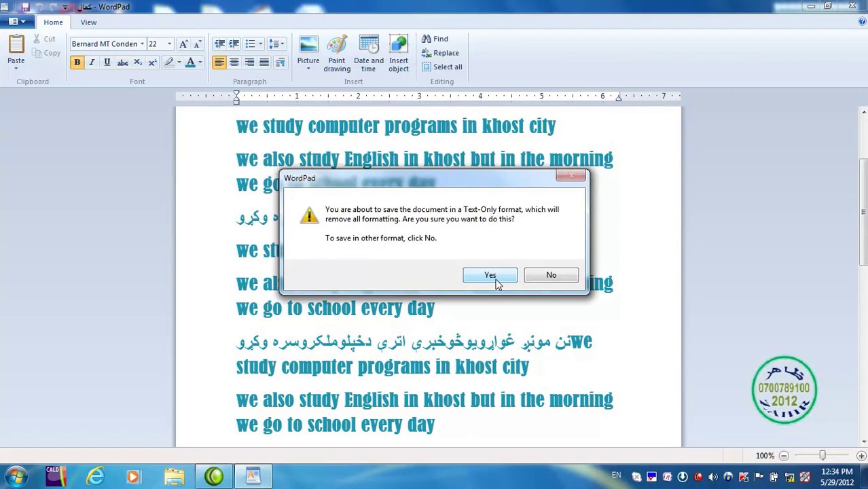
click(496, 282)
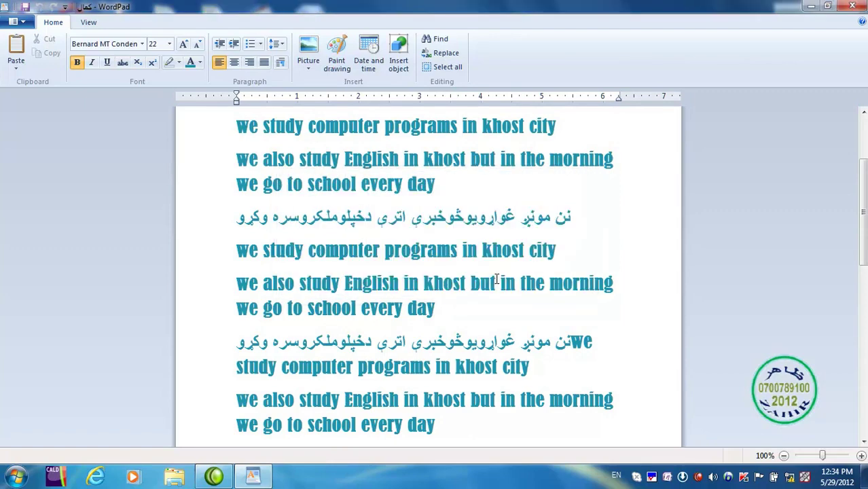
Open the plain text copy from the Desktop in Notepad, highlight its first line of question marks, close it and return to WordPad.
key(super+d)
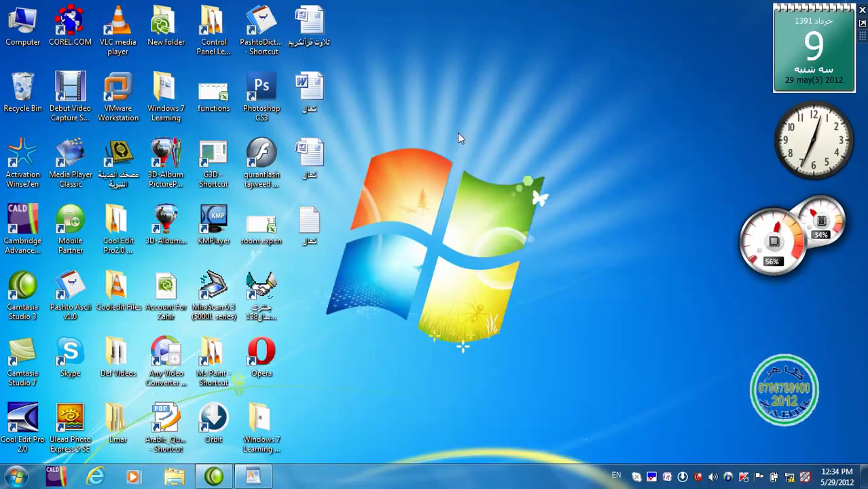
click(303, 228)
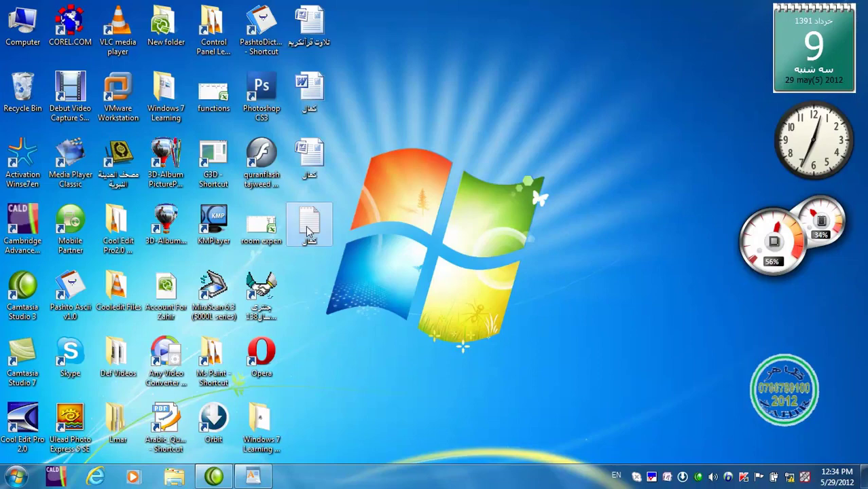
right_click(307, 233)
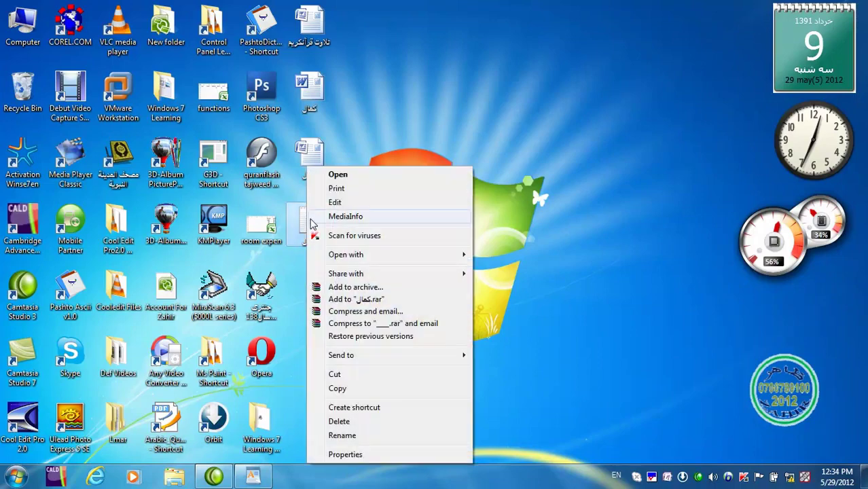
click(333, 175)
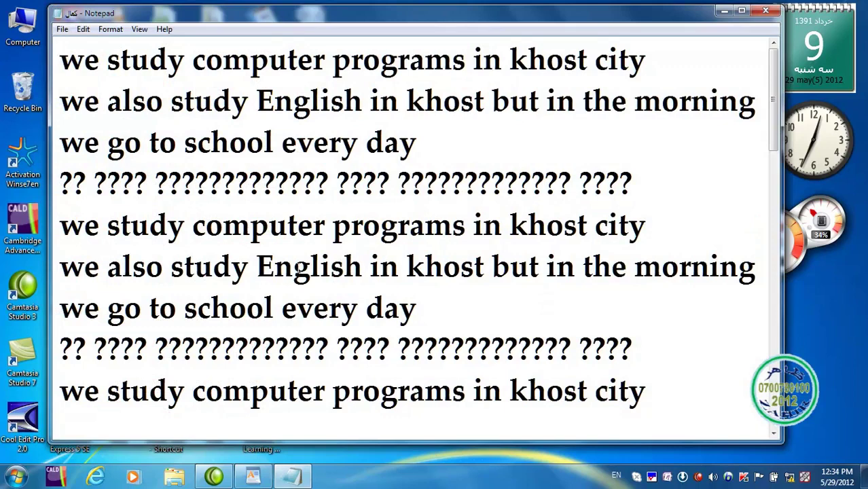
drag(649, 184, 46, 175)
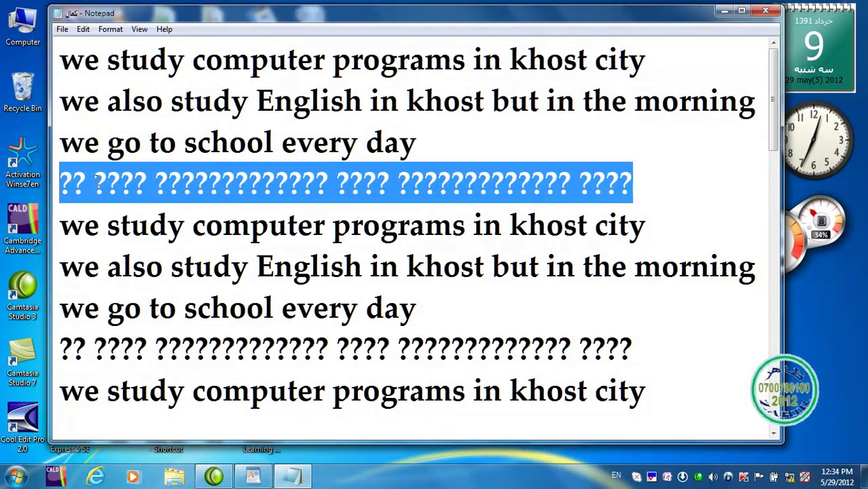
click(766, 10)
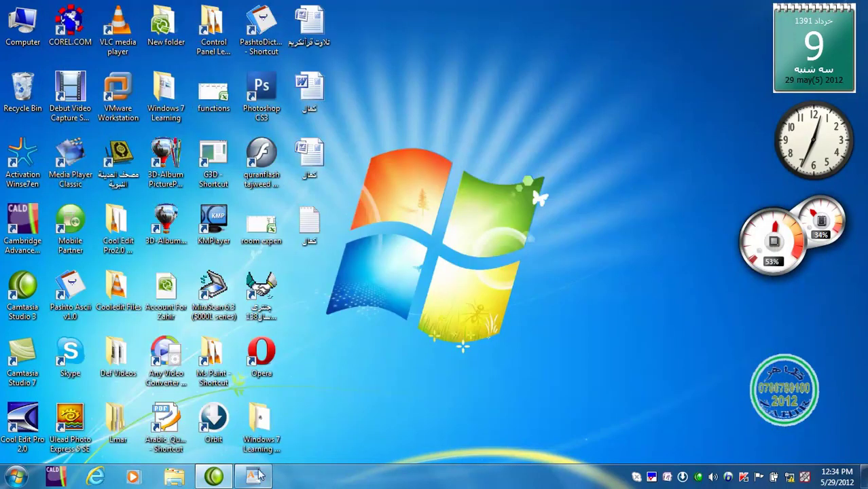
click(253, 477)
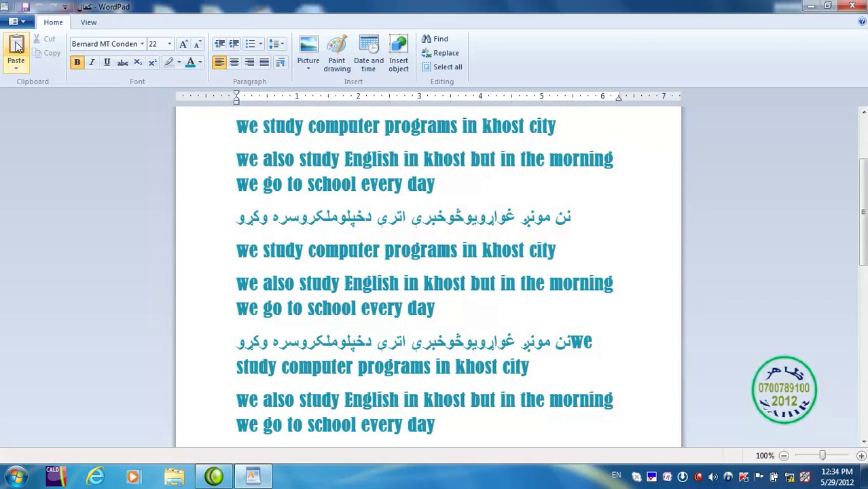
Start saving a copy through the other formats option and set the file type to Unicode Text Document.
click(32, 23)
mouse_move(85, 129)
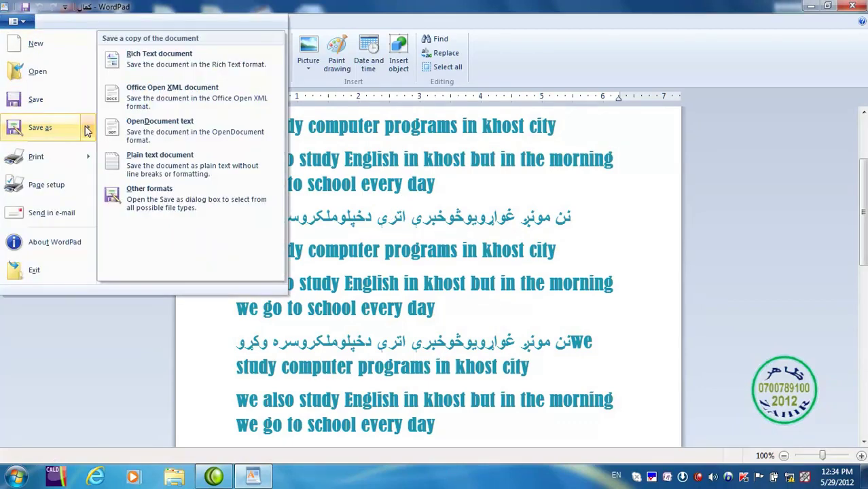
click(162, 199)
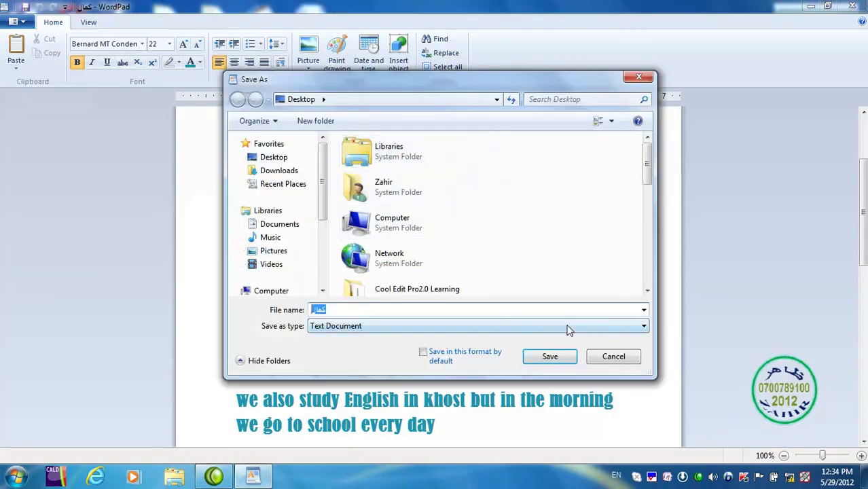
click(645, 327)
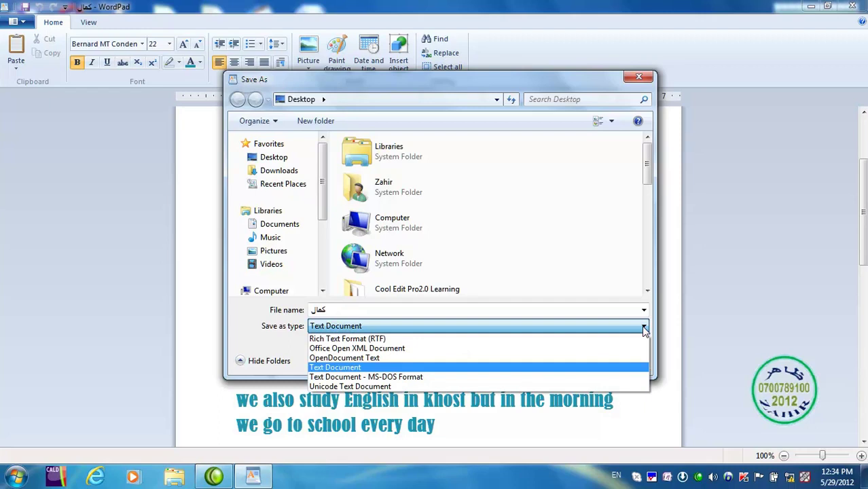
click(391, 387)
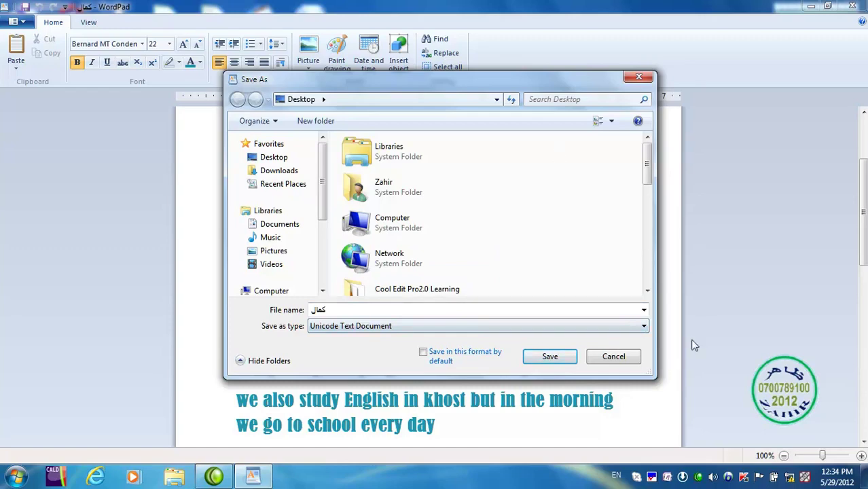
Try Rich Text Format (RTF), Office Open XML Document and OpenDocument Text as the copy's file type, then return to Rich Text Format.
click(644, 327)
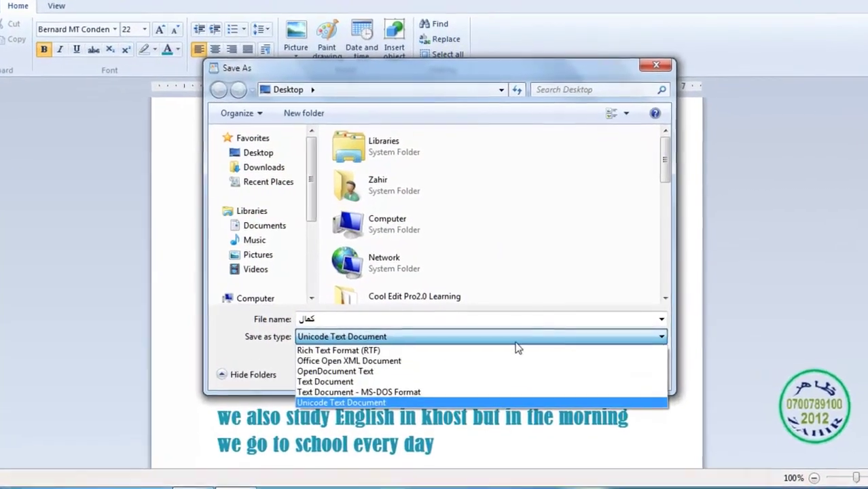
key(Up)
key(Up)
key(Up)
key(Up)
key(Up)
key(Return)
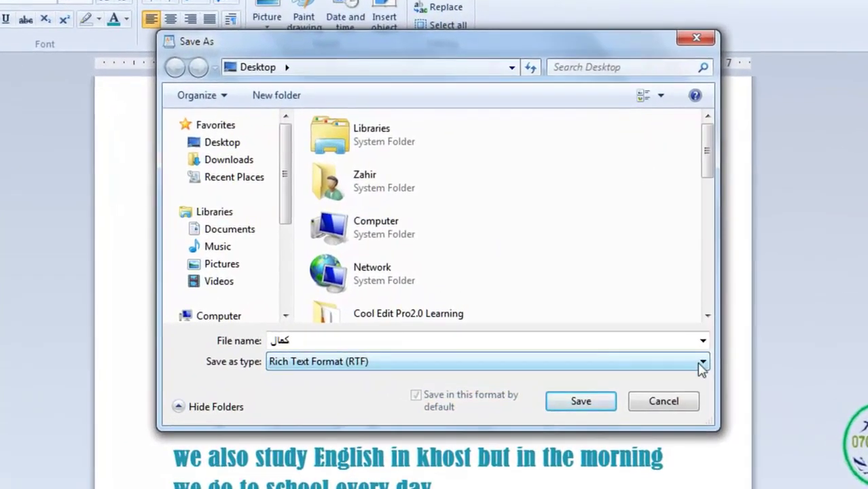
click(702, 362)
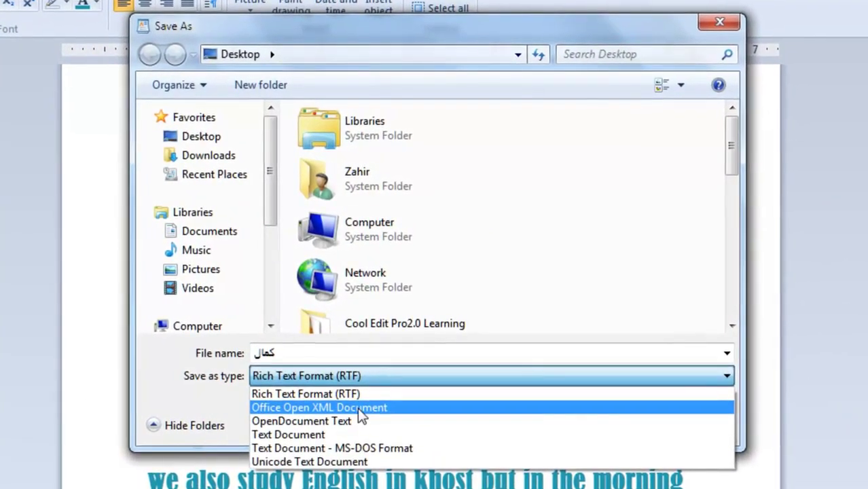
click(358, 407)
click(715, 378)
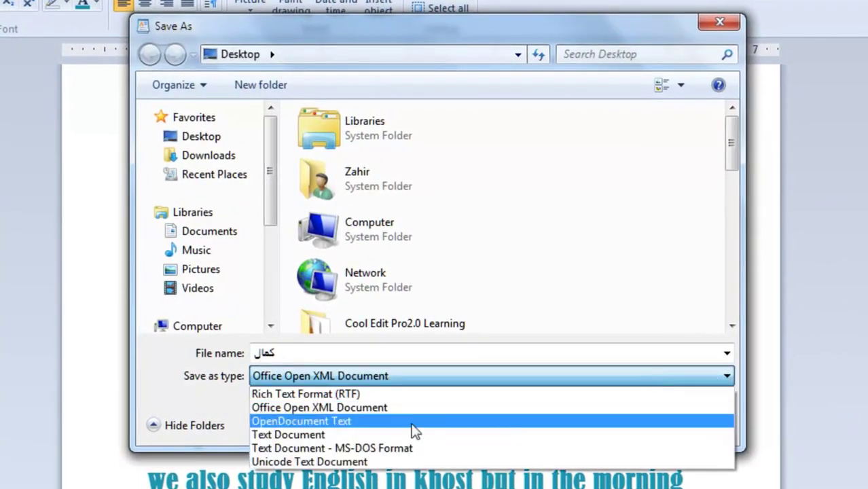
click(349, 422)
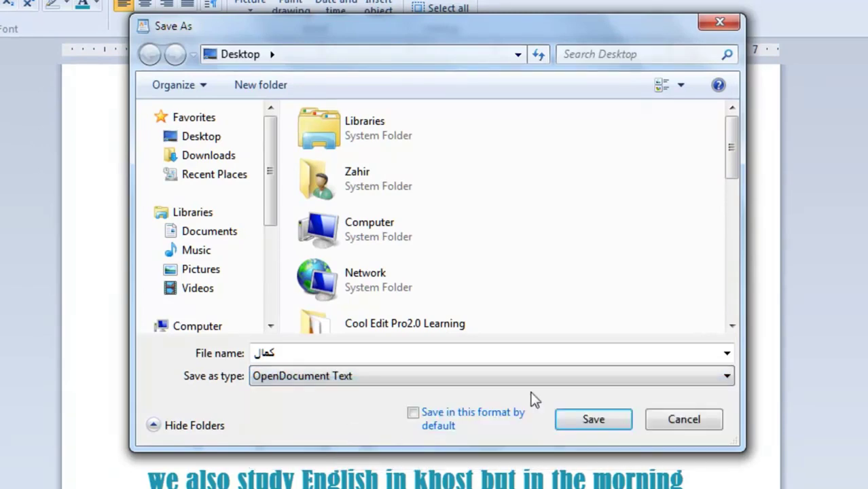
click(557, 375)
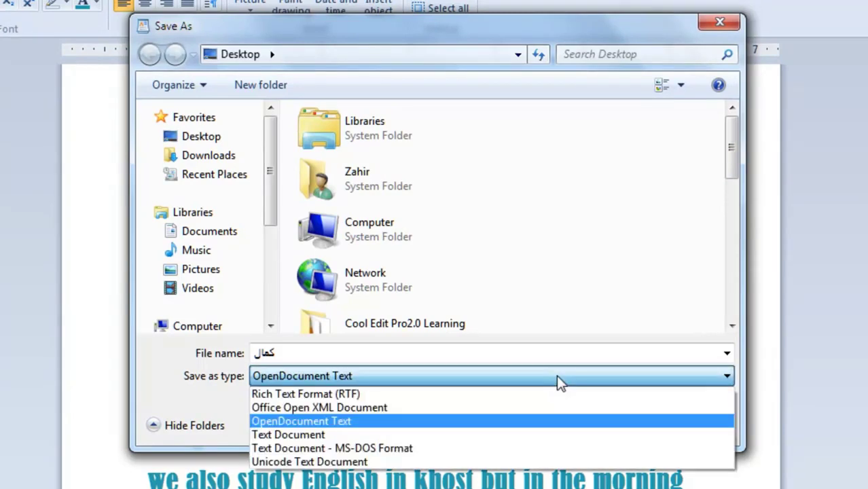
click(347, 399)
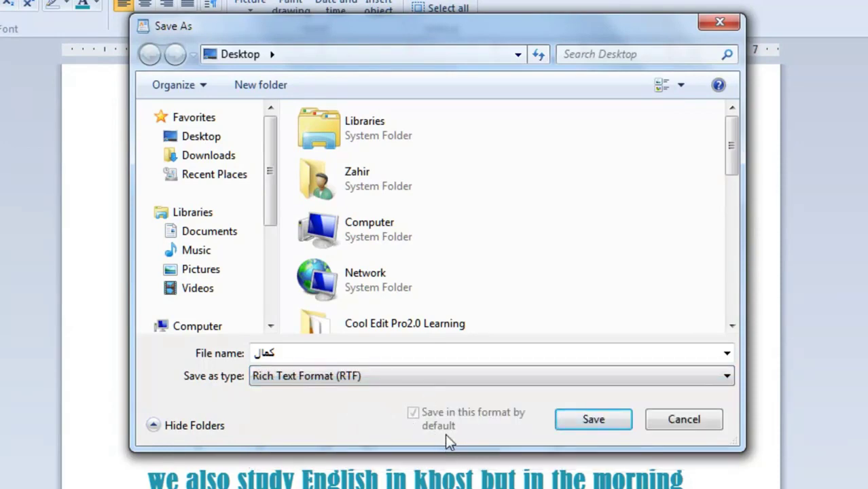
Save the copy to the Desktop as OpenDocument Text under the name کمال, making that format the default.
click(513, 378)
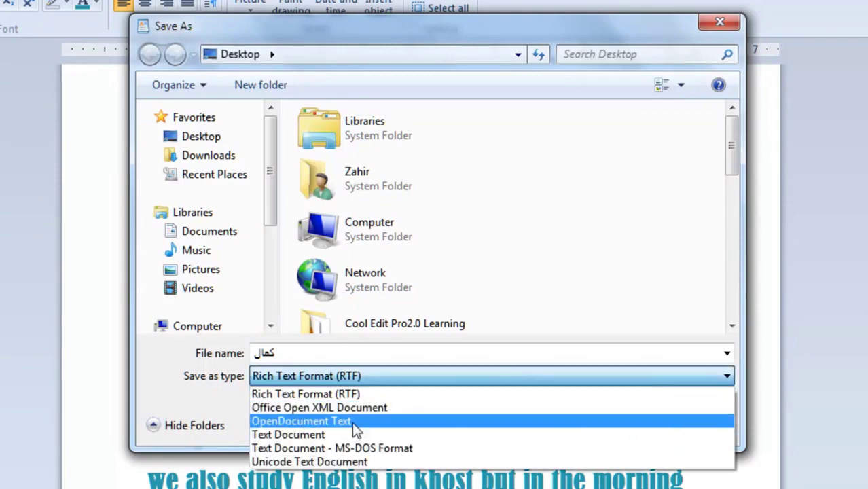
click(352, 422)
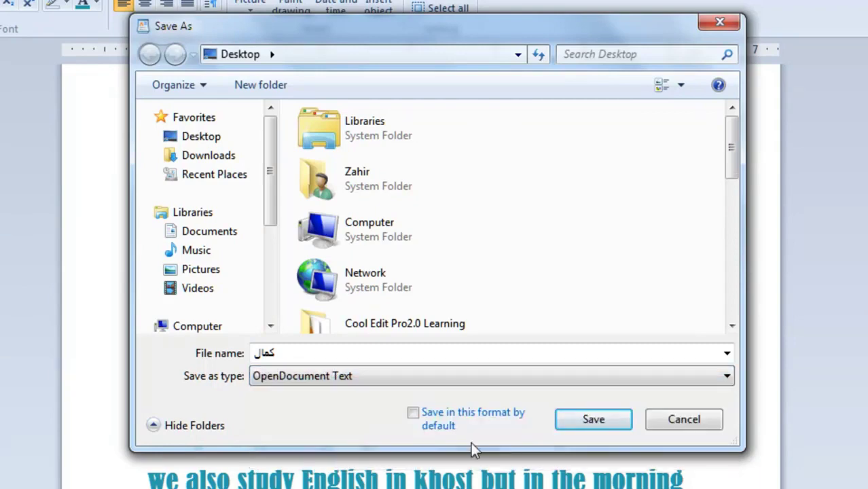
click(421, 424)
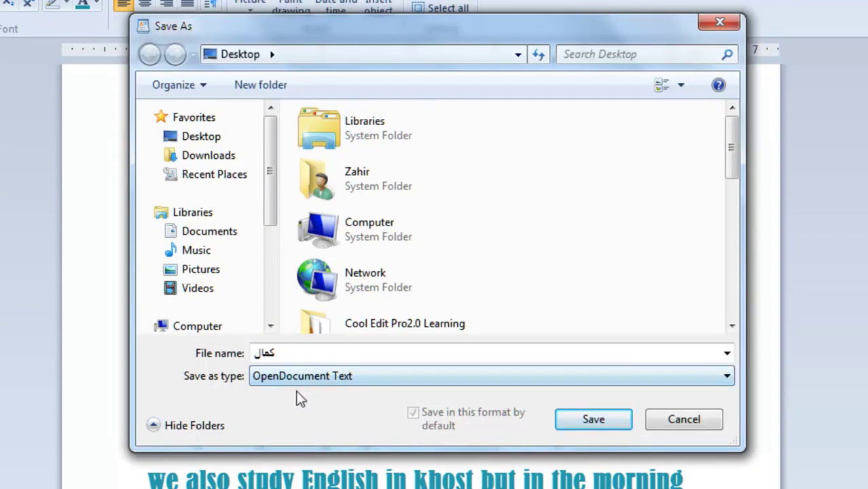
click(567, 419)
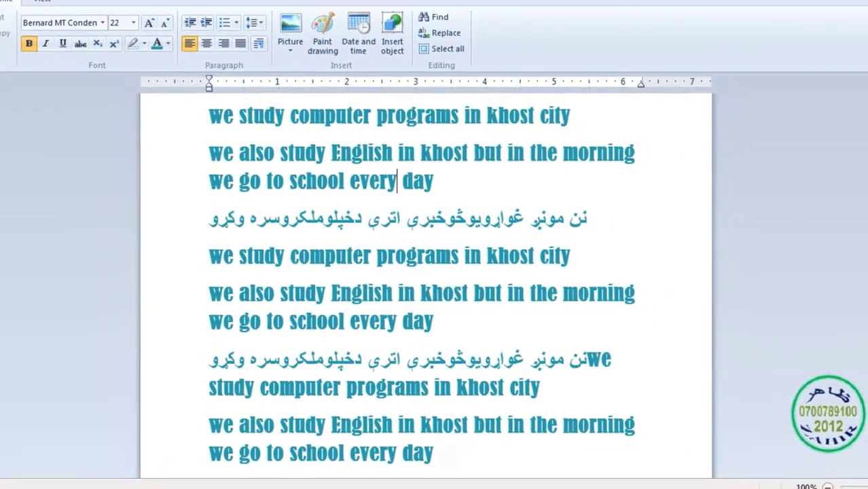
Create a new blank document and enter the sentence "khost is the best city".
click(15, 21)
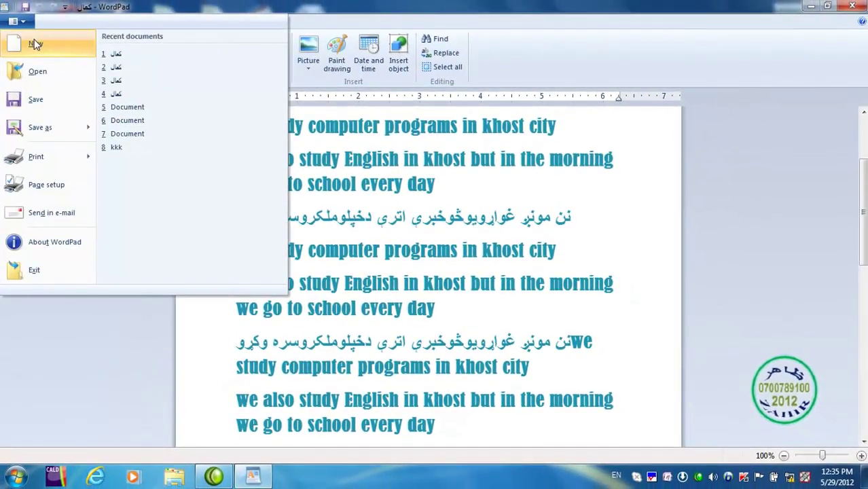
click(36, 43)
text(khost)
text( is the )
text(bw)
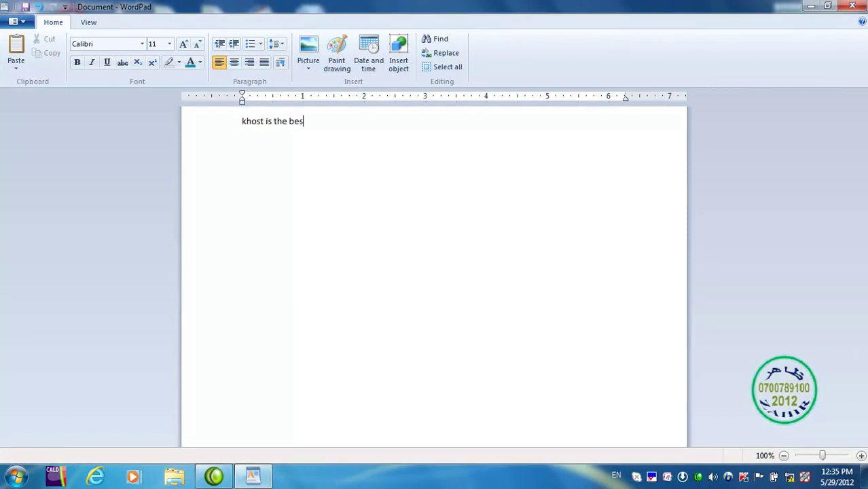
text(st city)
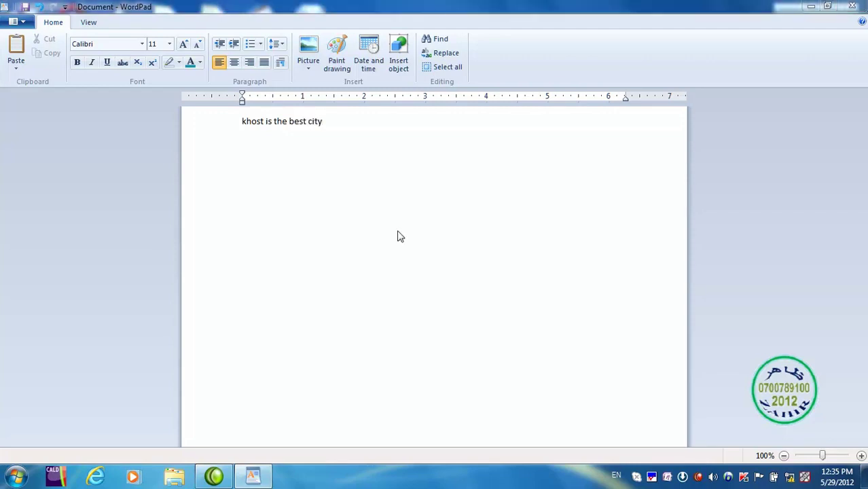
Save the new document to the Desktop as Document in Rich Text Format (RTF), making that format the default.
key(ctrl+s)
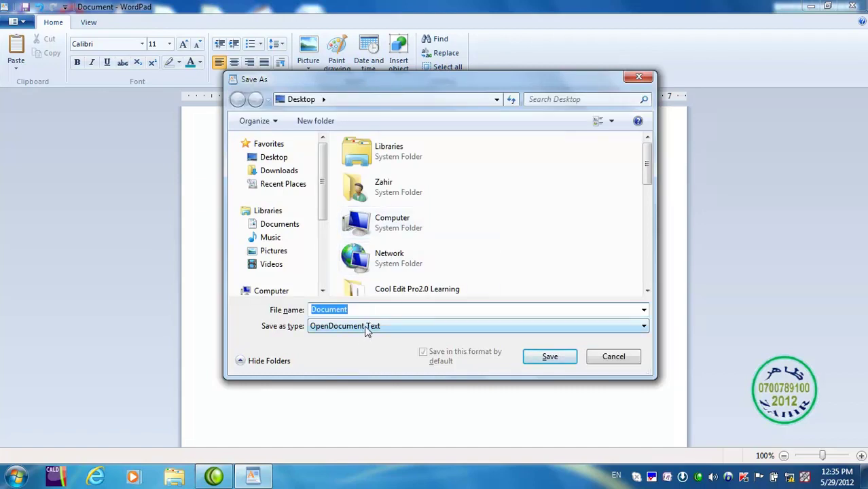
click(413, 329)
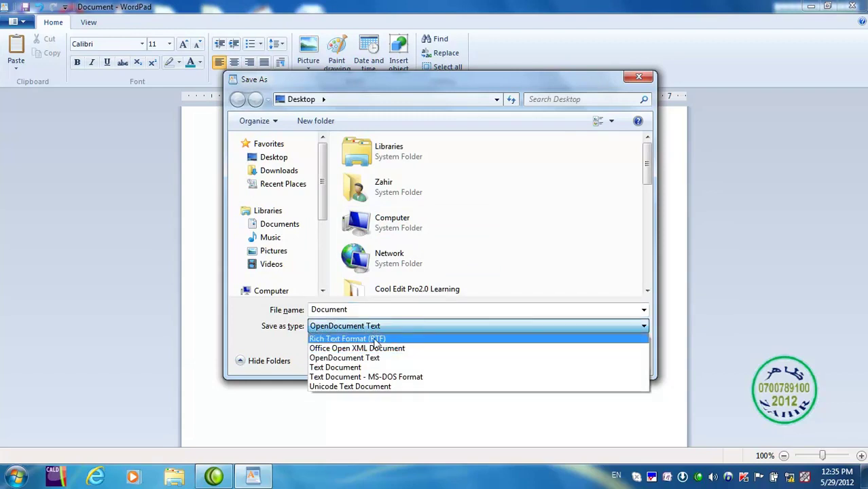
click(376, 339)
click(454, 364)
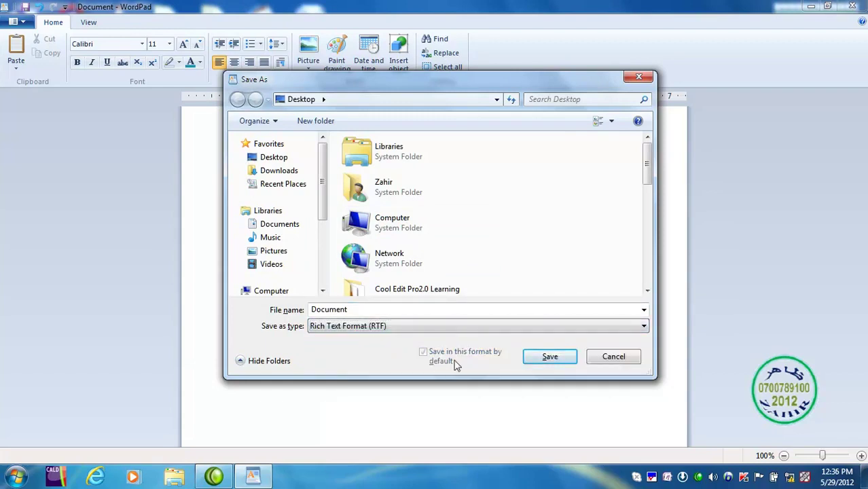
click(547, 361)
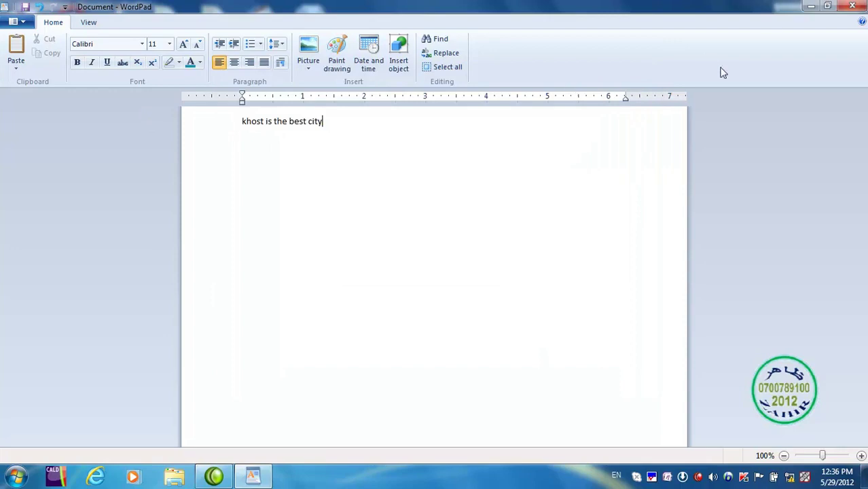
click(25, 25)
mouse_move(72, 133)
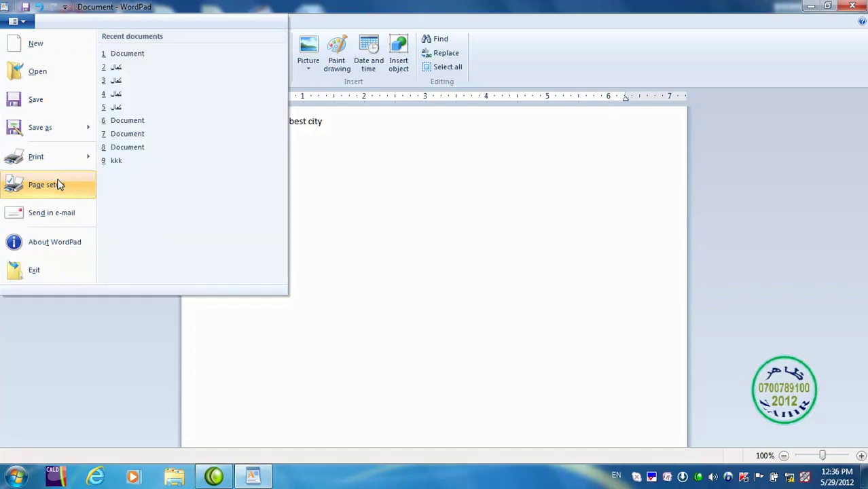
click(402, 242)
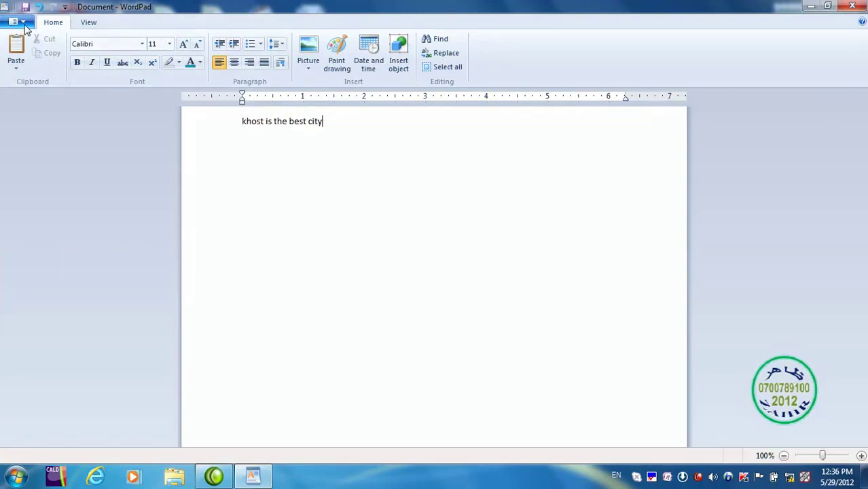
Open the Rich Text Format copy of کمال from the Desktop and look through its text from beginning to end.
click(25, 26)
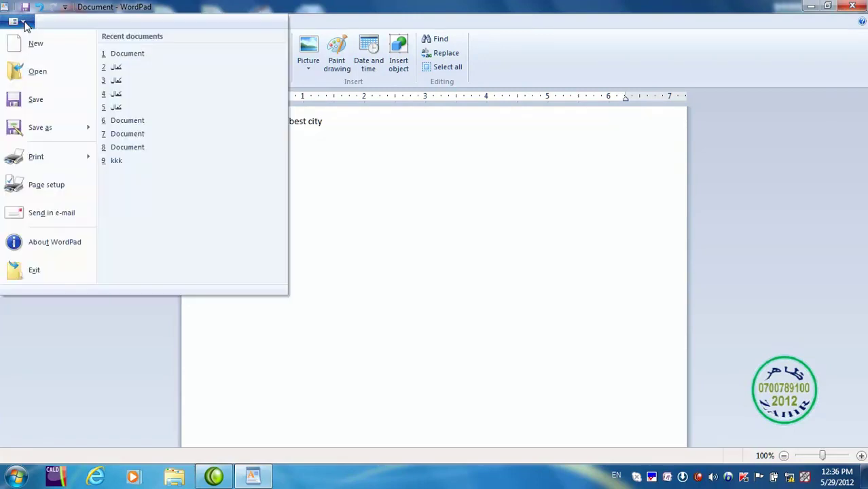
click(38, 72)
drag(647, 155, 651, 253)
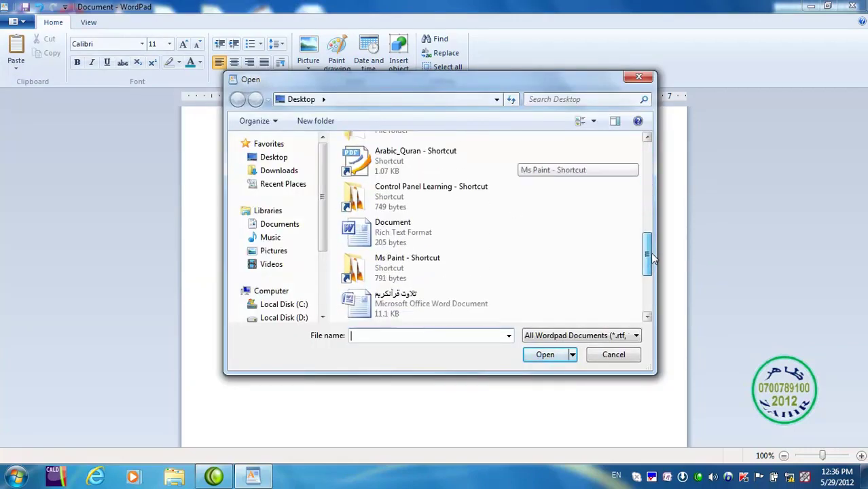
click(648, 319)
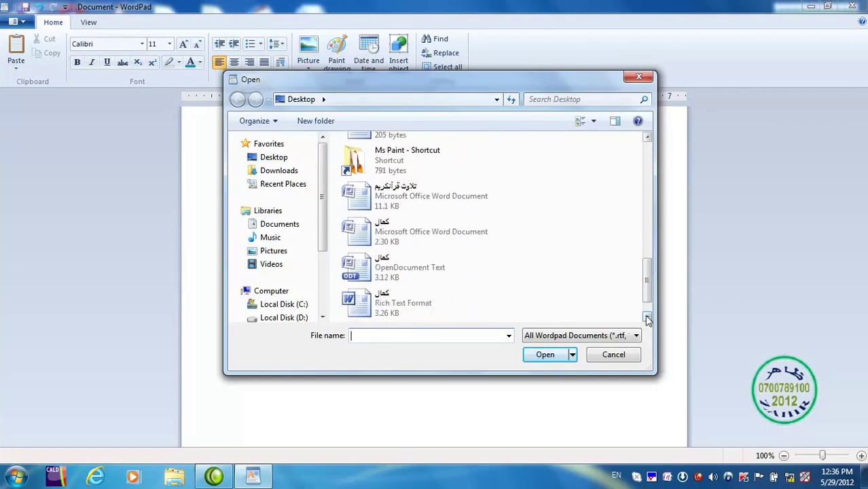
click(357, 237)
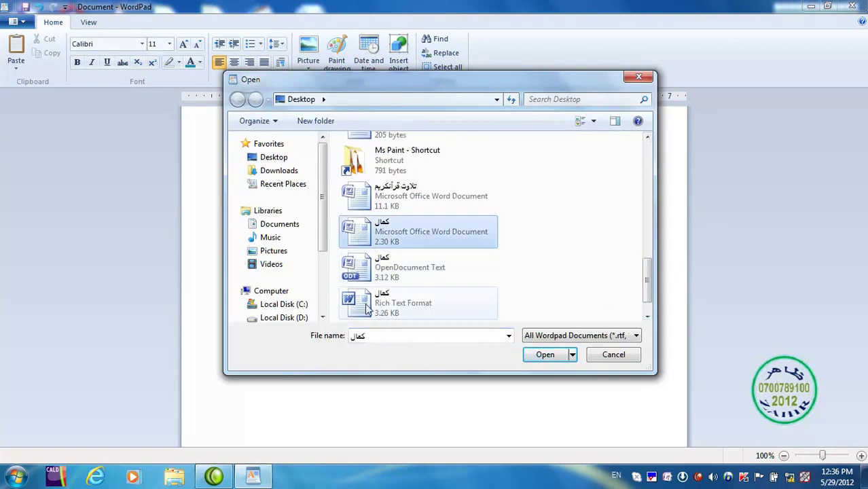
click(364, 310)
click(361, 268)
click(354, 235)
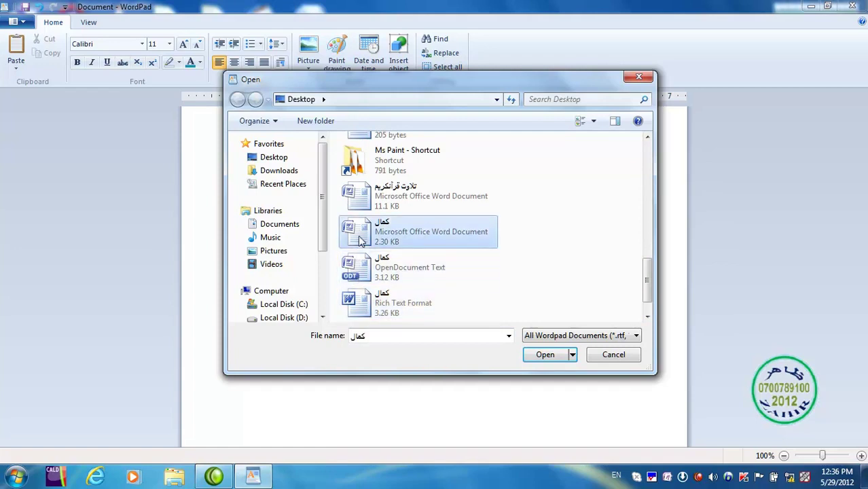
click(371, 311)
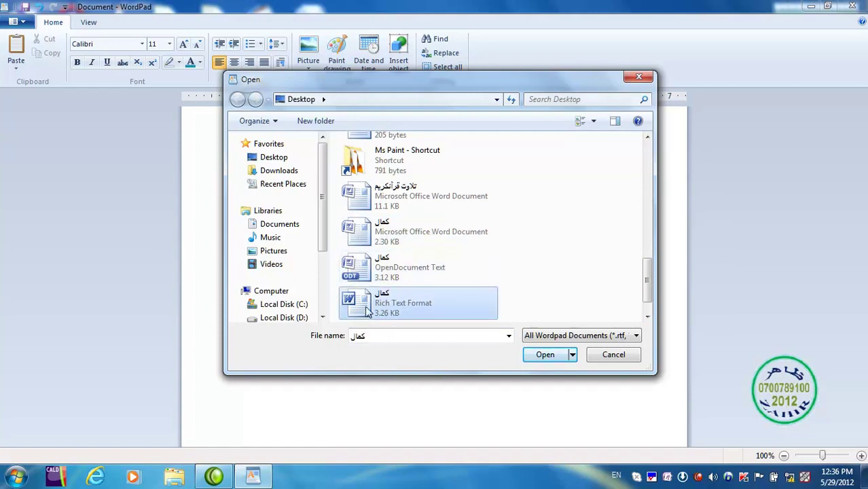
click(554, 357)
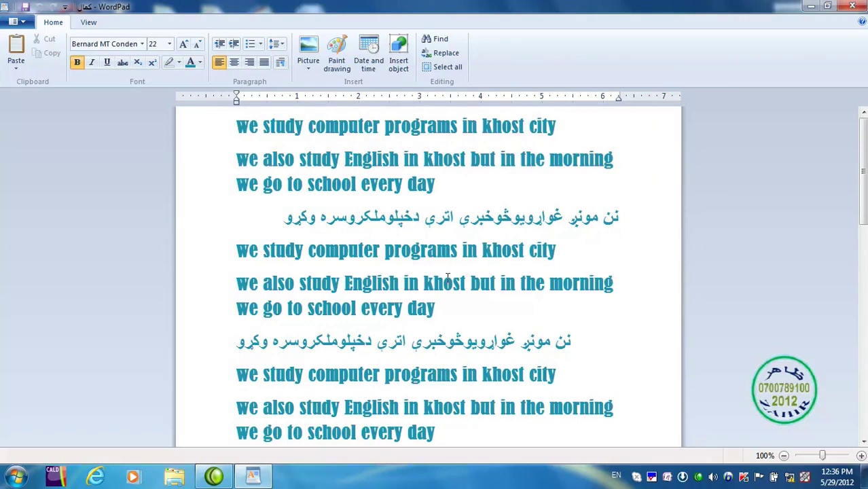
scroll(448, 277, down, 6)
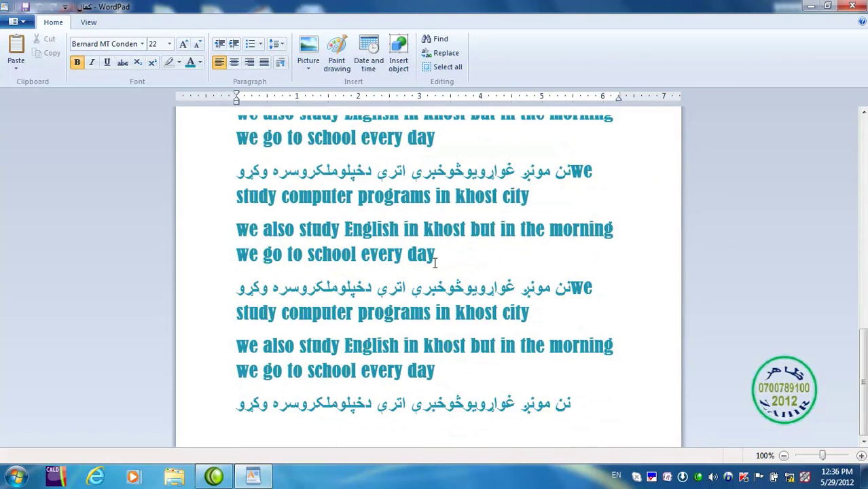
scroll(438, 261, up, 6)
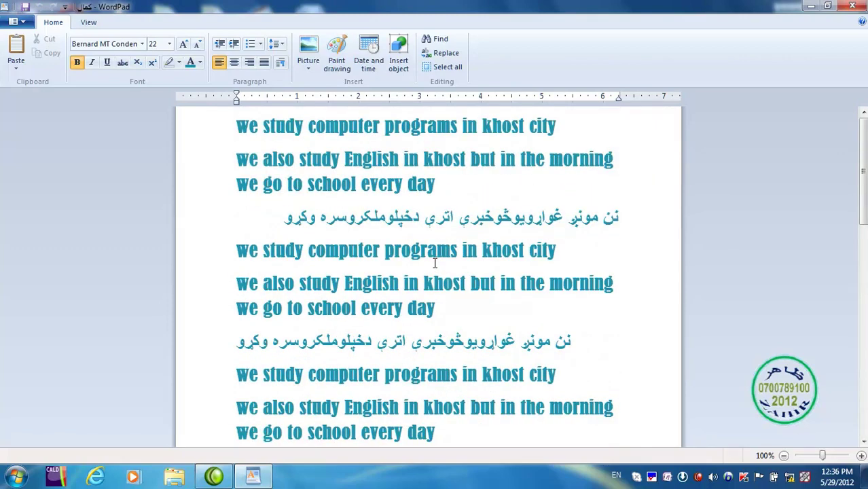
Display the print commands available for the document.
click(23, 22)
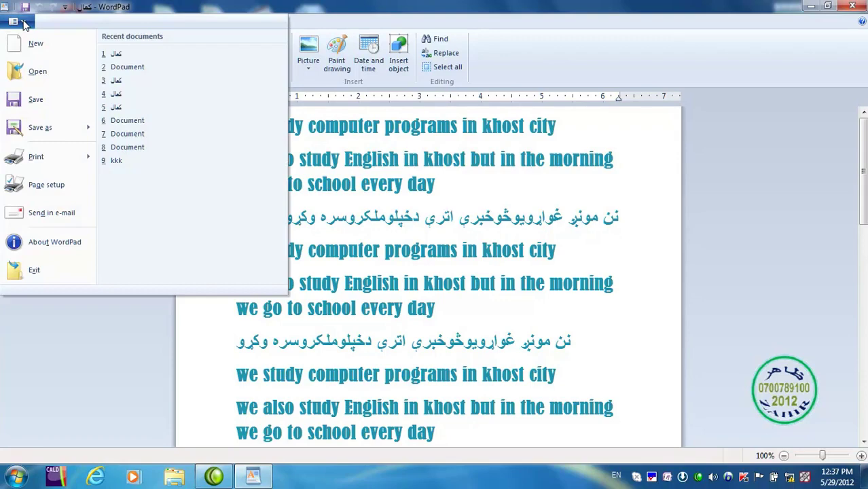
mouse_move(89, 161)
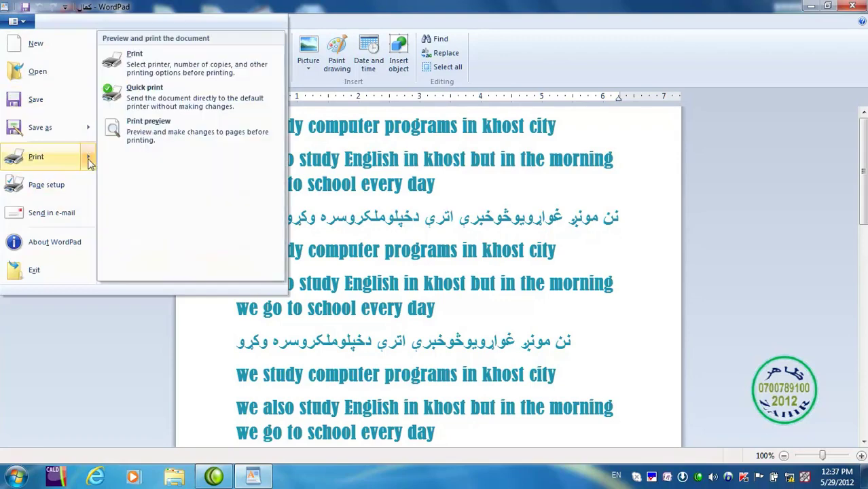